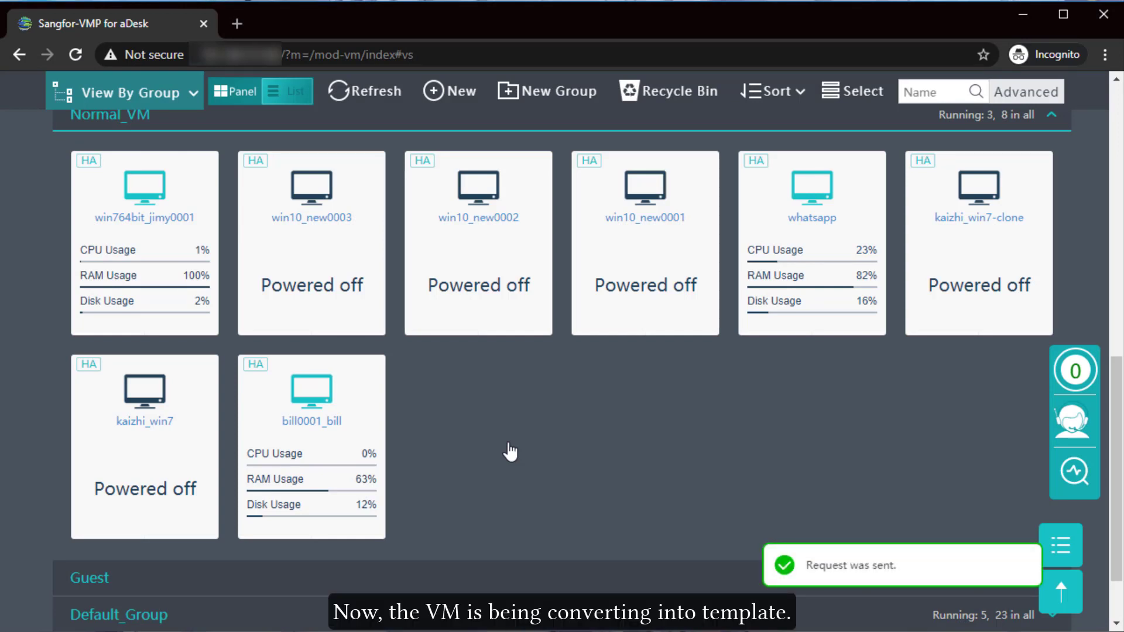
# Step: Examine the details of the running Convert_to_template task for the kaizhi_win7-clone VM, and close the task list
pyautogui.click(1066, 383)
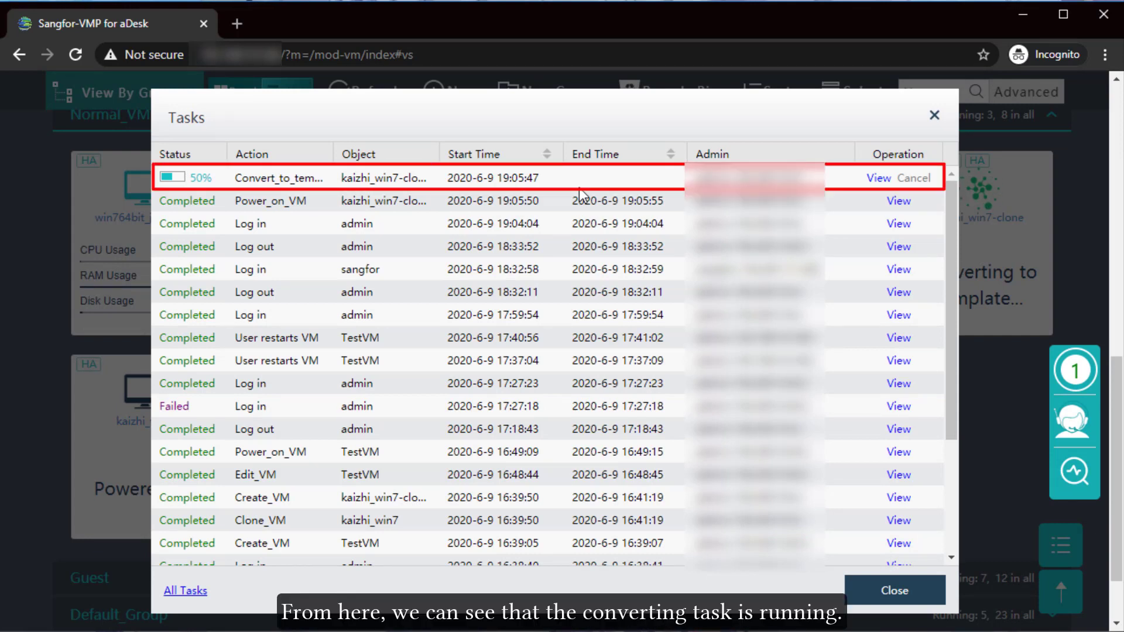
pyautogui.click(877, 179)
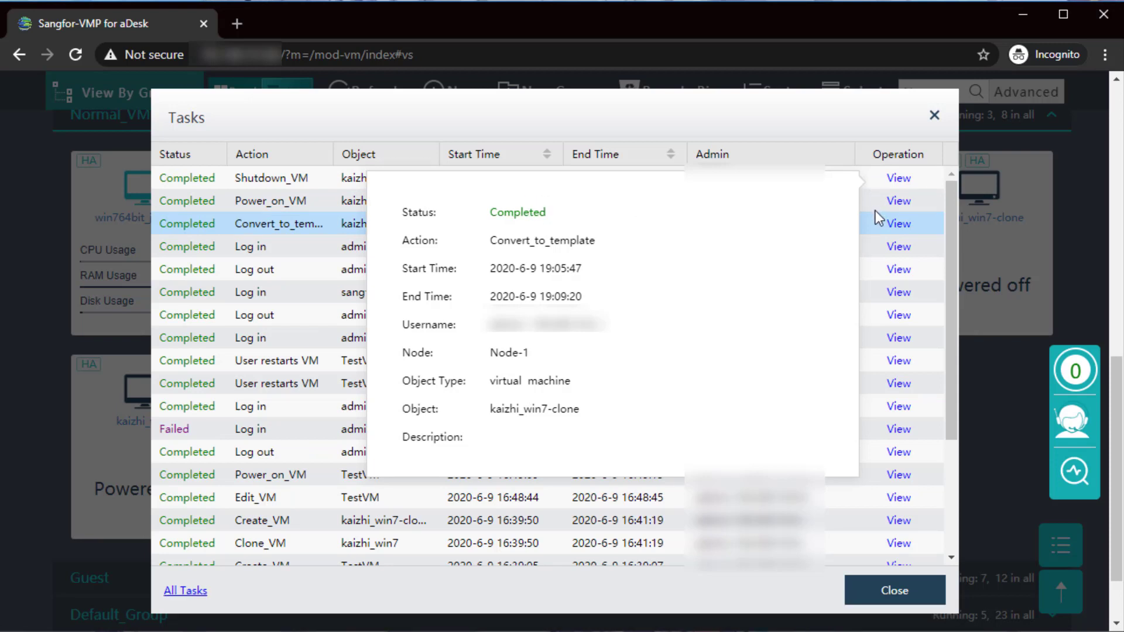
pyautogui.click(935, 115)
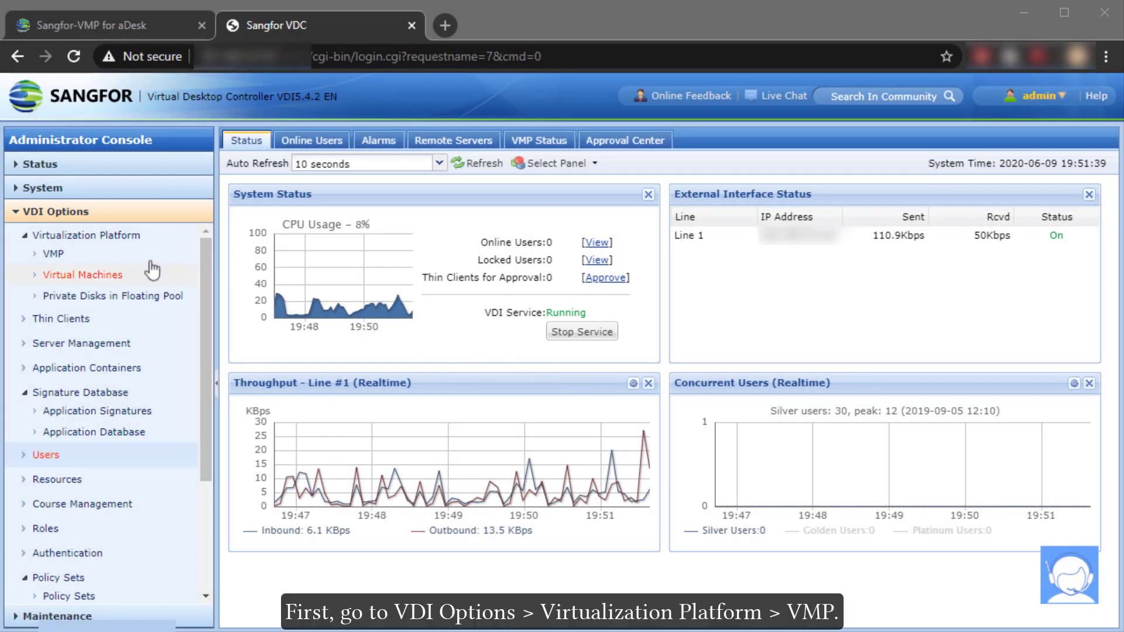
# Step: In the virtual desktop controller, test the connectivity of the existing VMP virtualization platform entry and save it
pyautogui.click(147, 259)
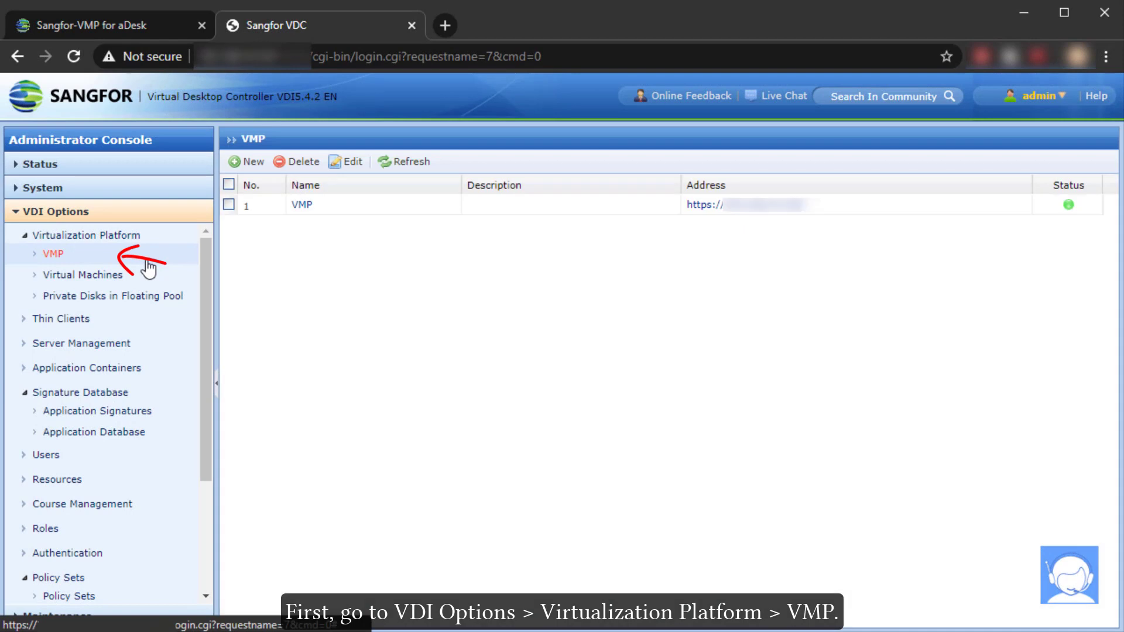
pyautogui.click(301, 206)
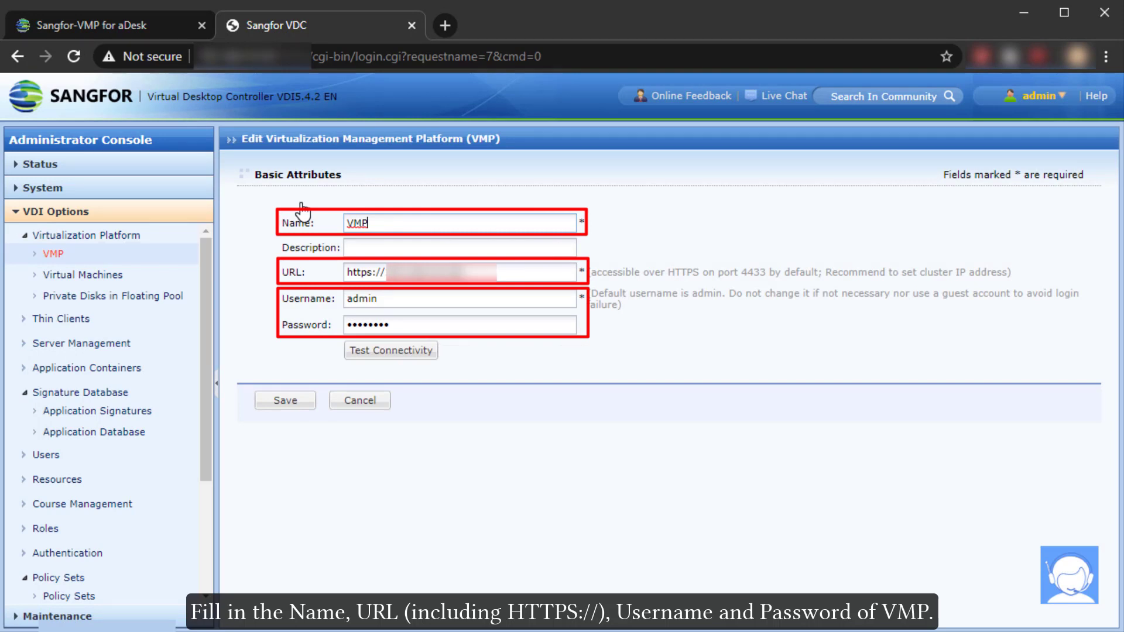
pyautogui.click(375, 352)
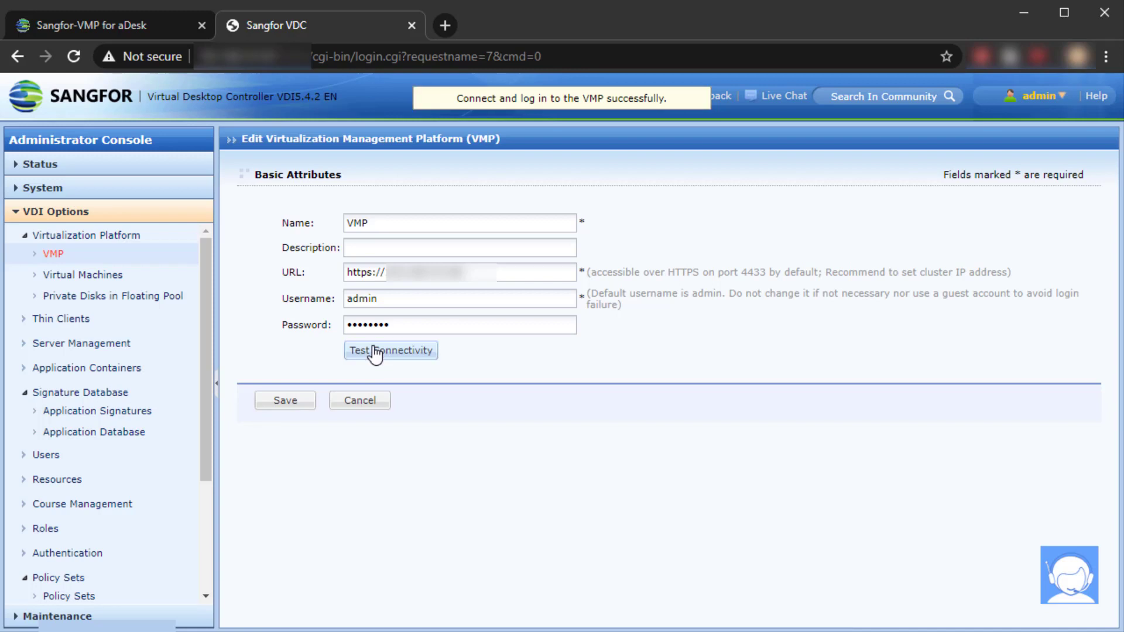
pyautogui.click(287, 400)
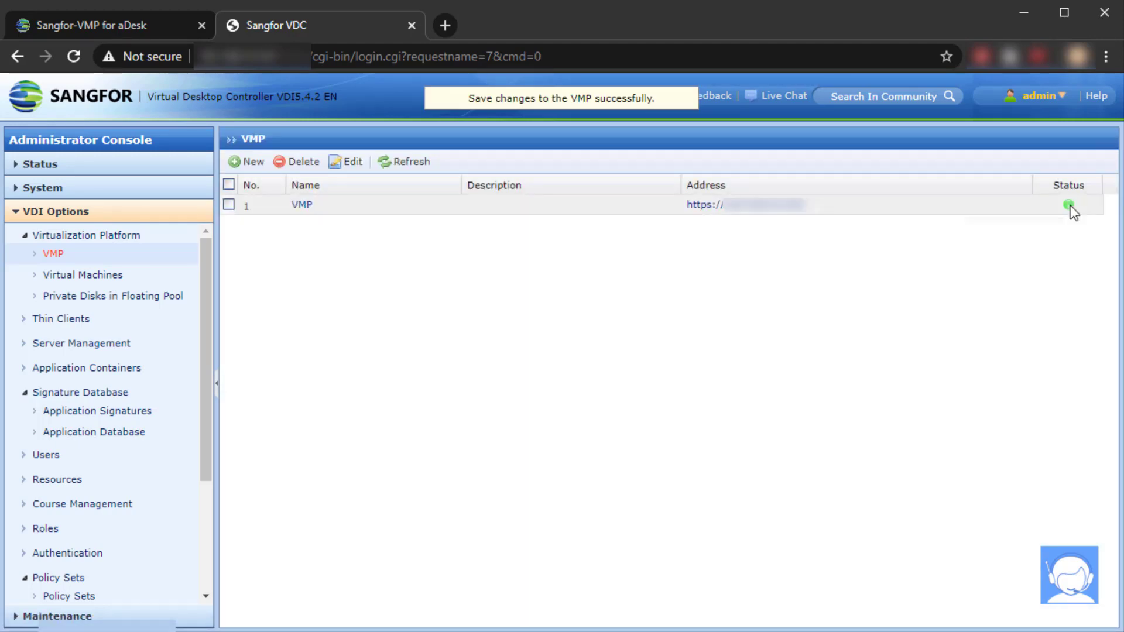
pyautogui.moveTo(1070, 207)
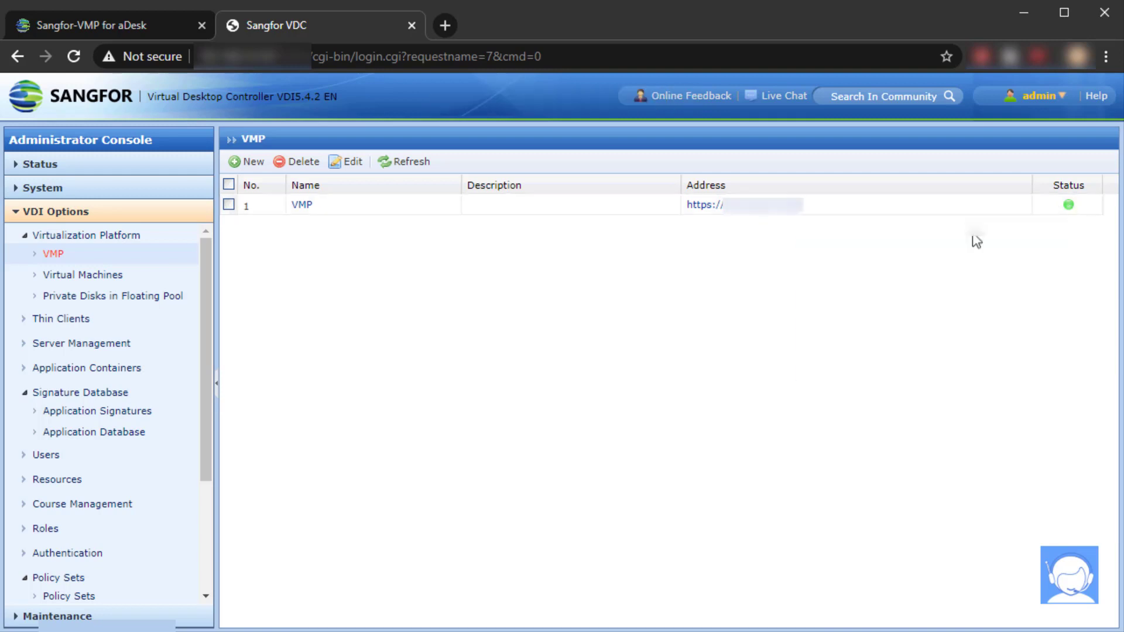
# Step: Start a new local user named sangfor_user, entering the account password in both password fields
pyautogui.click(176, 465)
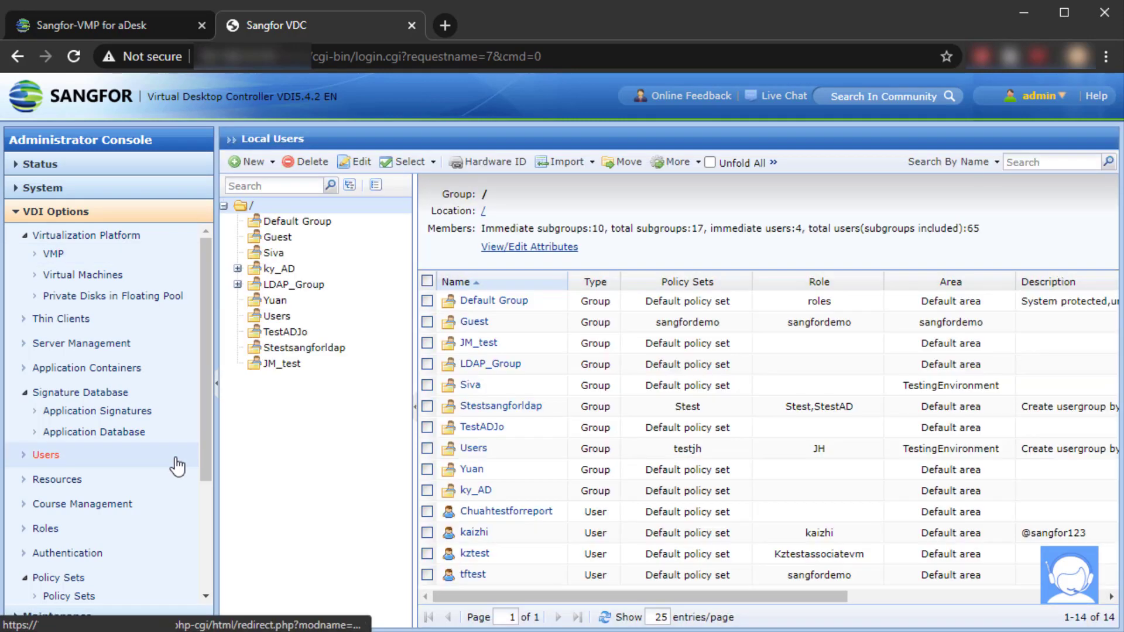
pyautogui.click(254, 161)
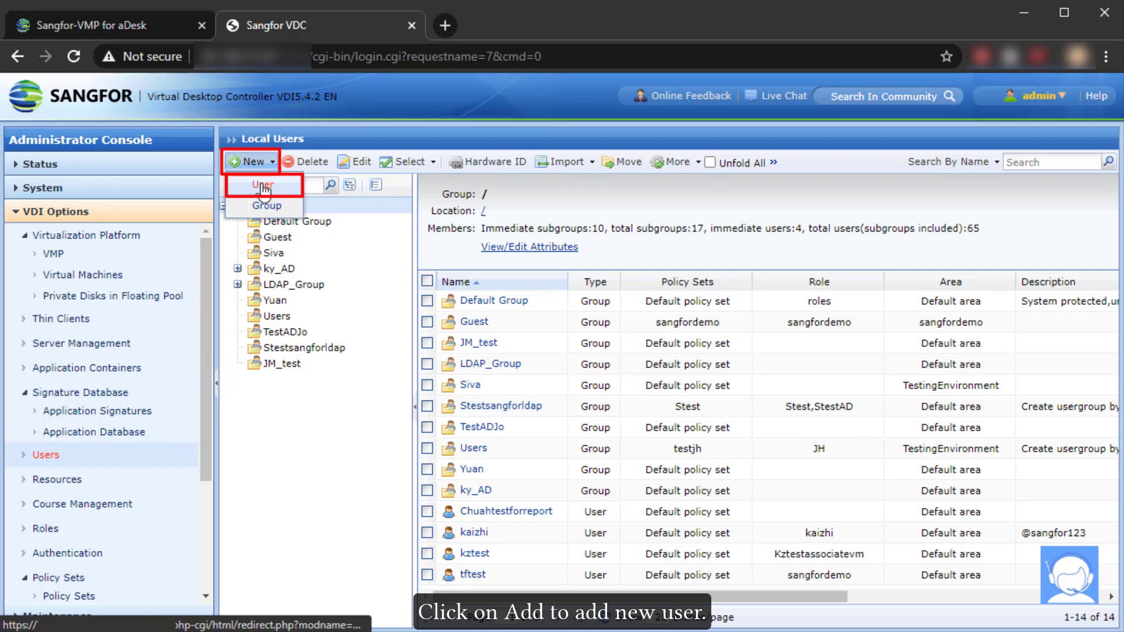
pyautogui.click(263, 186)
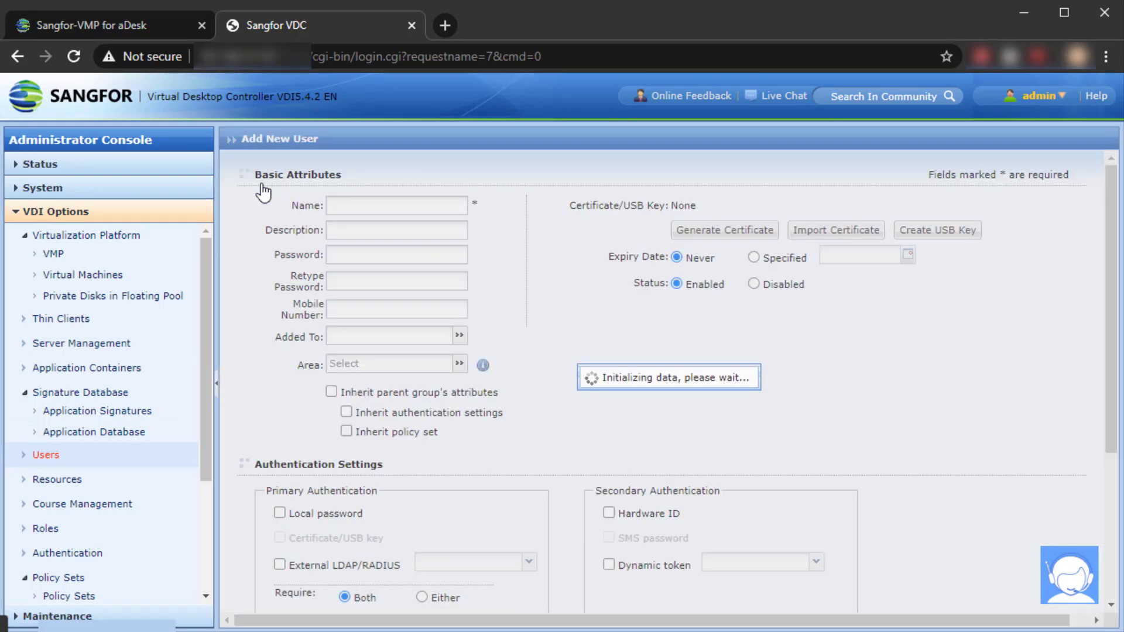
pyautogui.write('s')
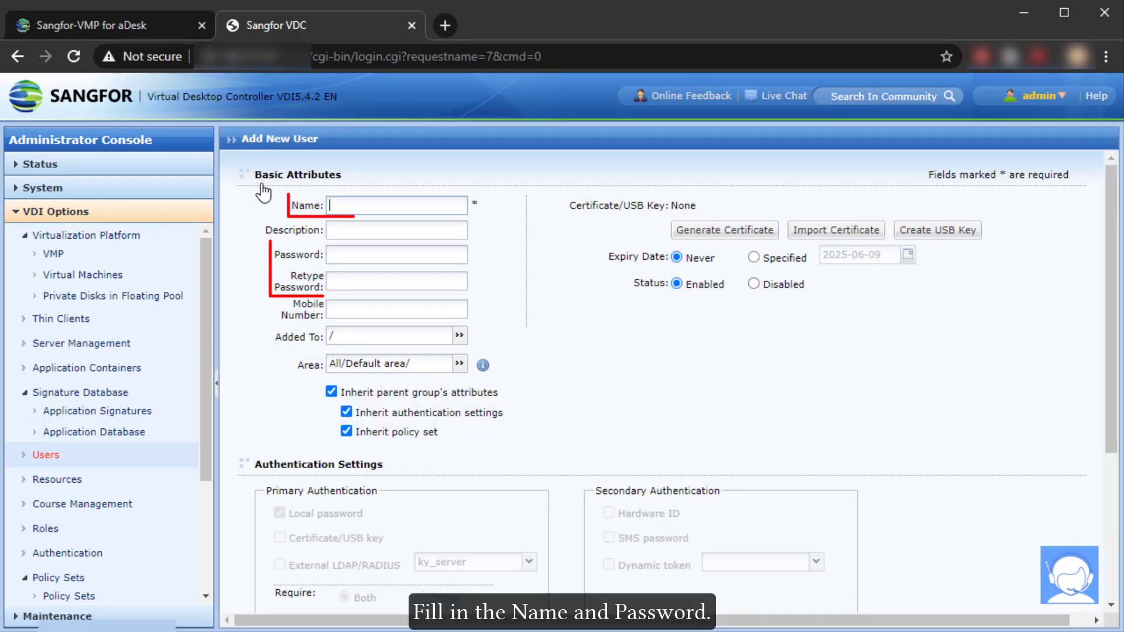
pyautogui.write('angfor_user')
pyautogui.press('Tab')
pyautogui.press('Tab')
pyautogui.write('1••••••••••')
pyautogui.press('Tab')
pyautogui.write('•••••••••••')
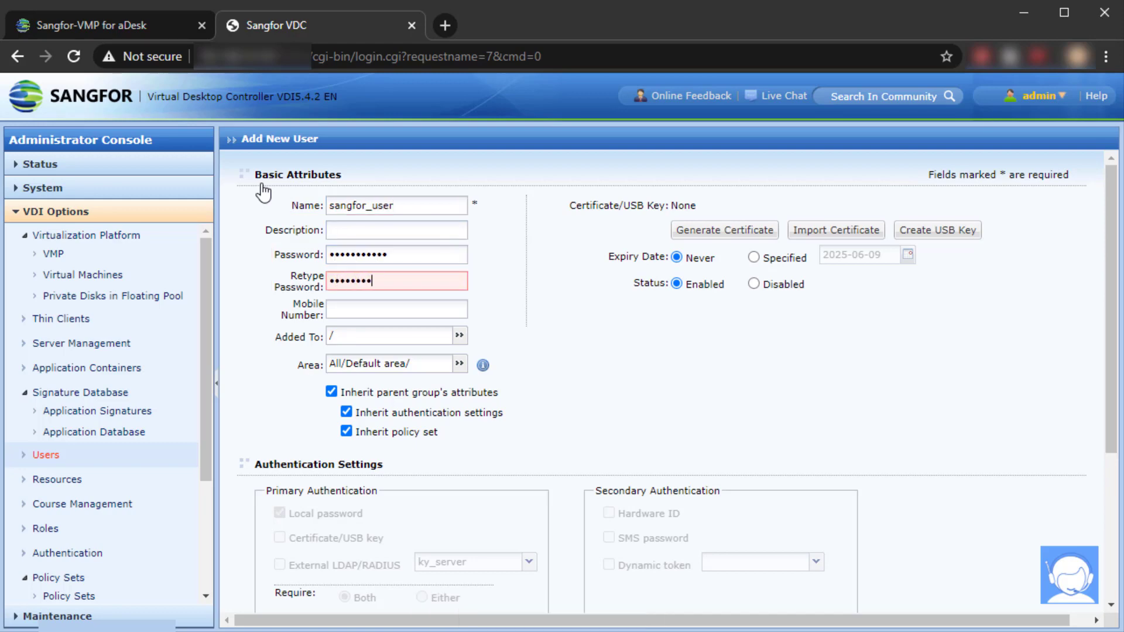
# Step: Save the new local user and apply the configuration changes
pyautogui.scroll(-4, 1111, 352)
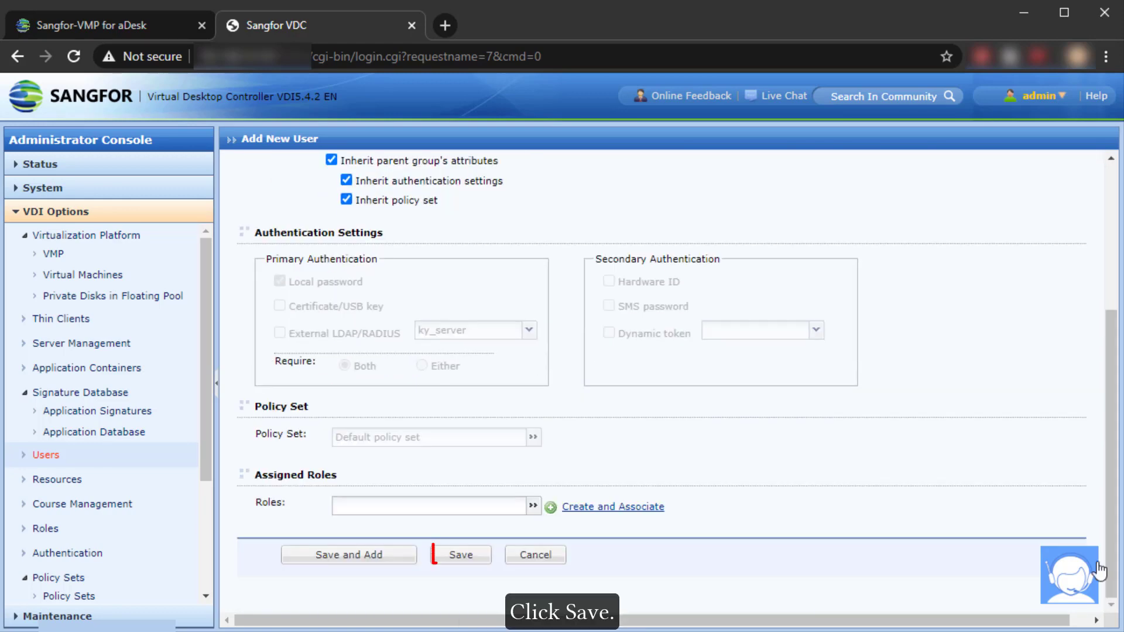
pyautogui.click(460, 557)
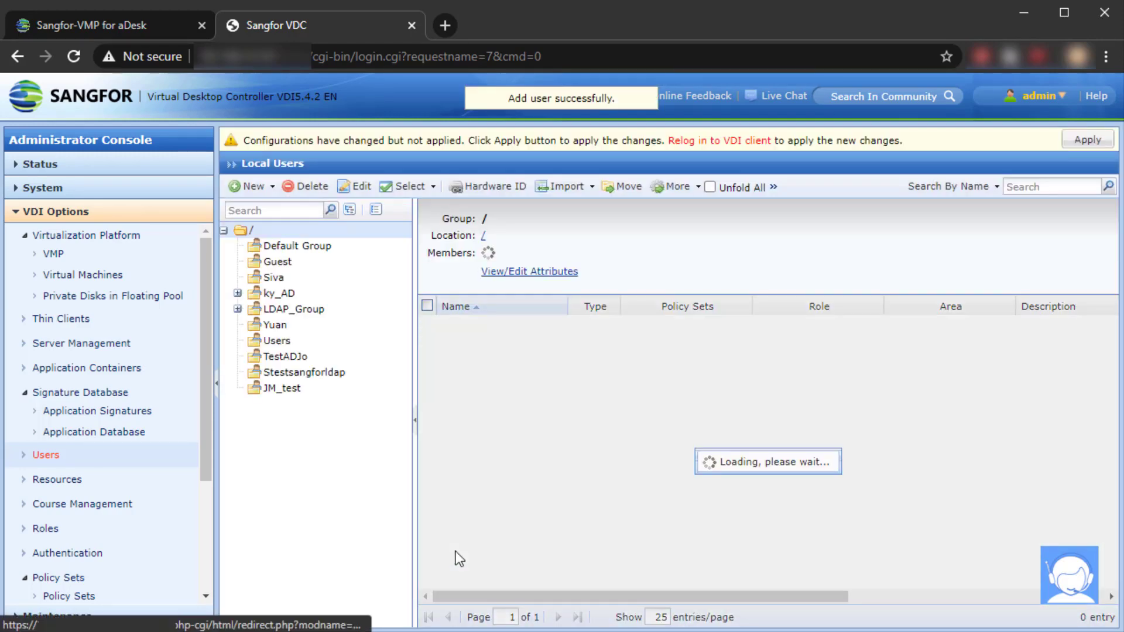
pyautogui.click(1077, 141)
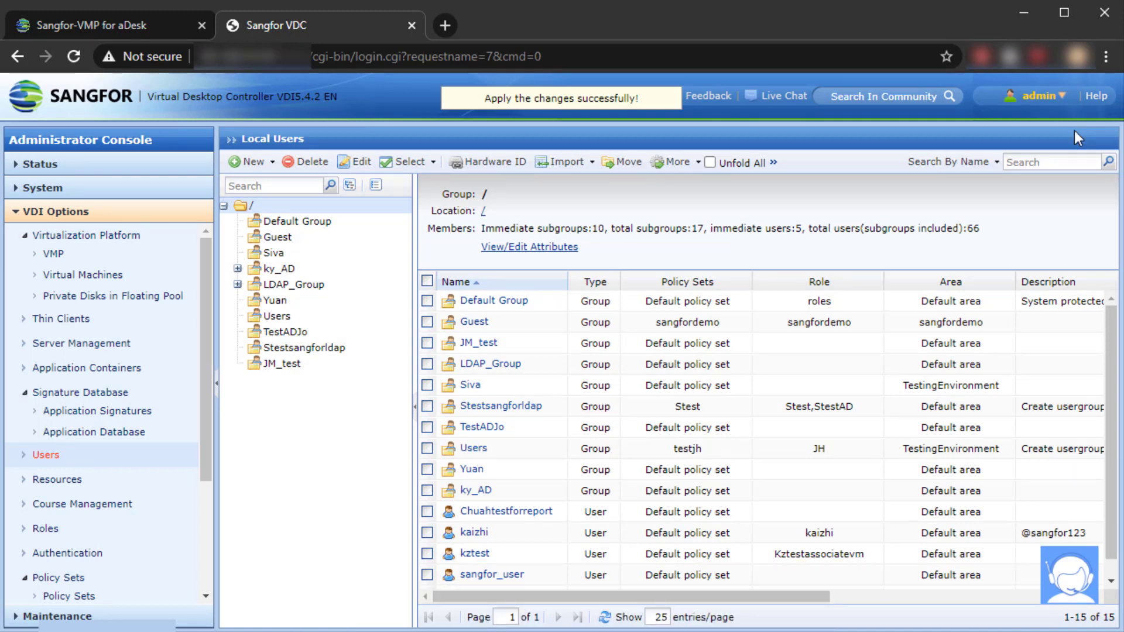
# Step: Start a new virtual desktop resource named sangfor_resources and assign it to the Default area
pyautogui.click(121, 486)
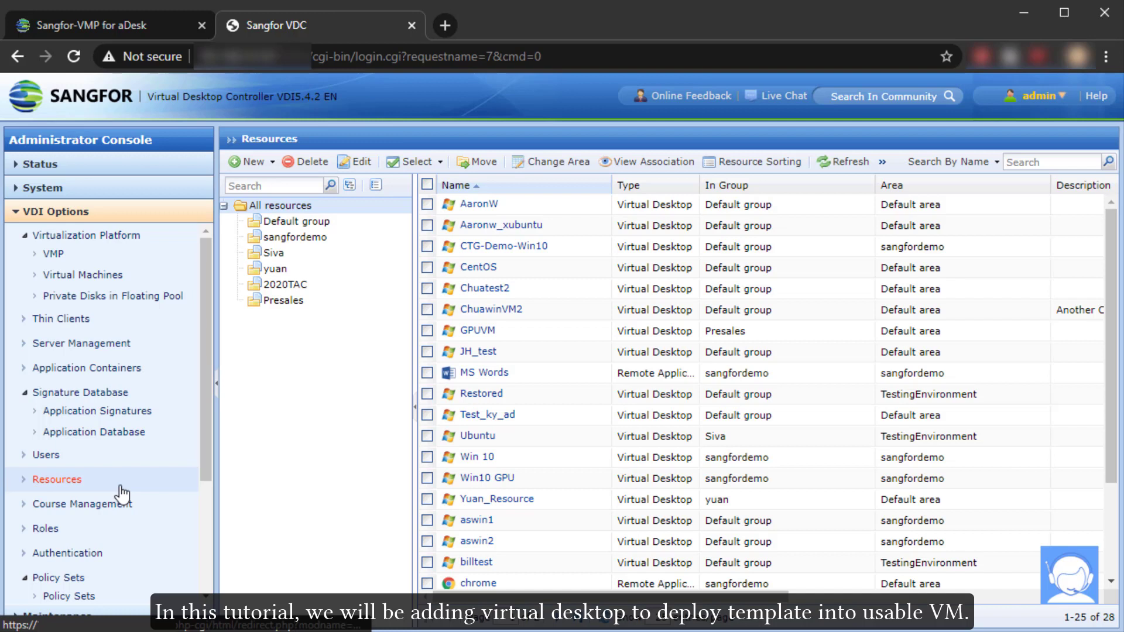
pyautogui.click(252, 163)
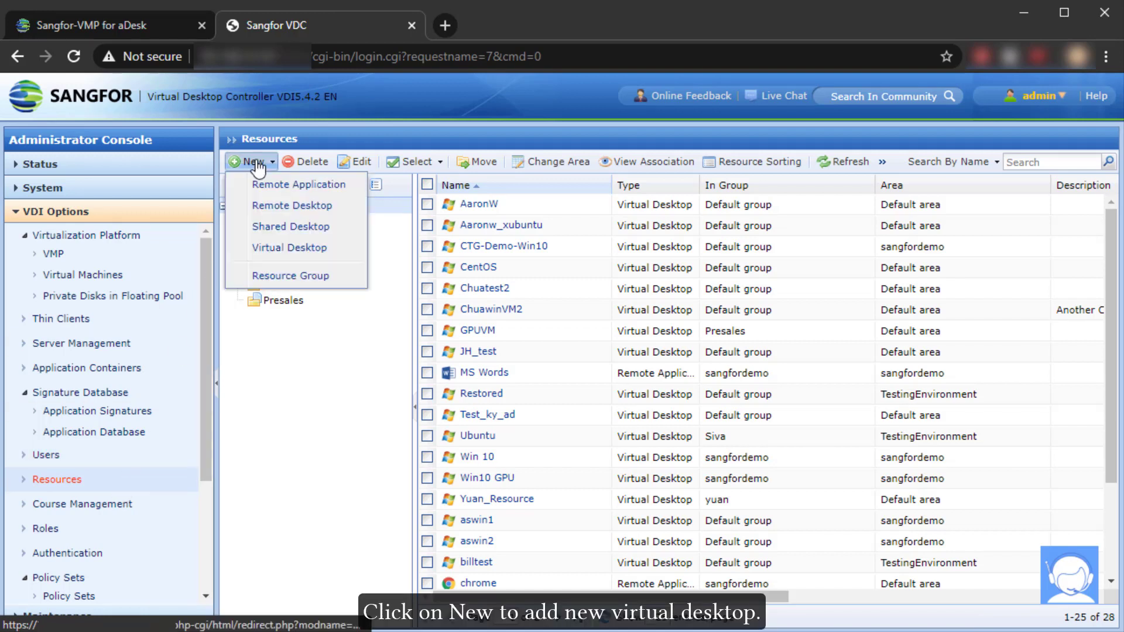
pyautogui.click(261, 249)
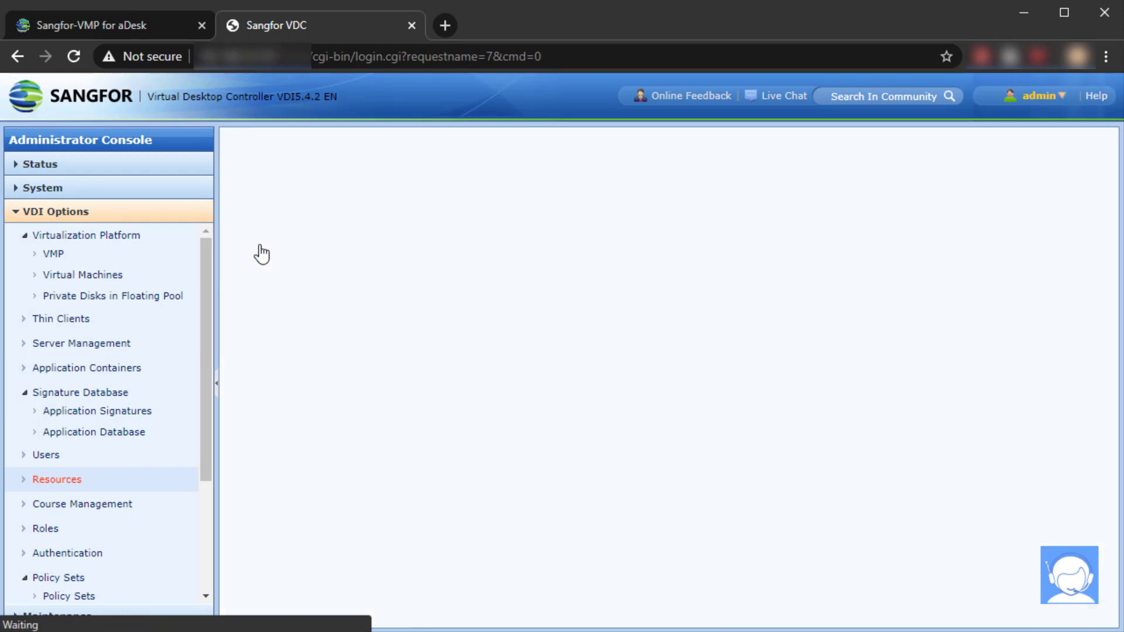
pyautogui.write('sangfor_resources')
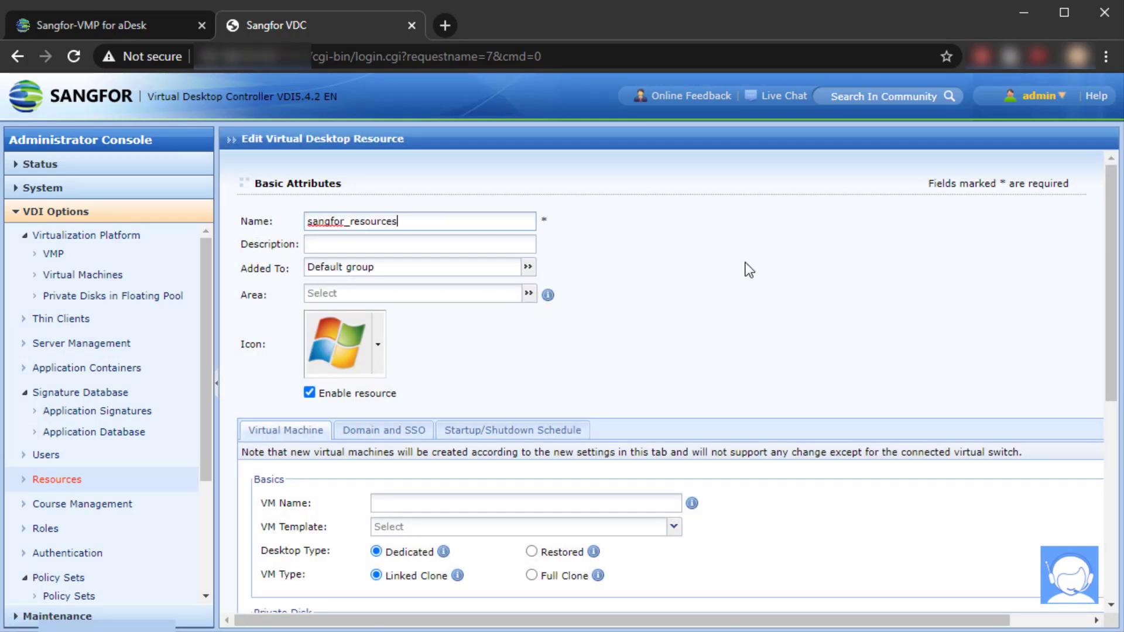
pyautogui.click(529, 293)
pyautogui.click(612, 272)
pyautogui.click(688, 538)
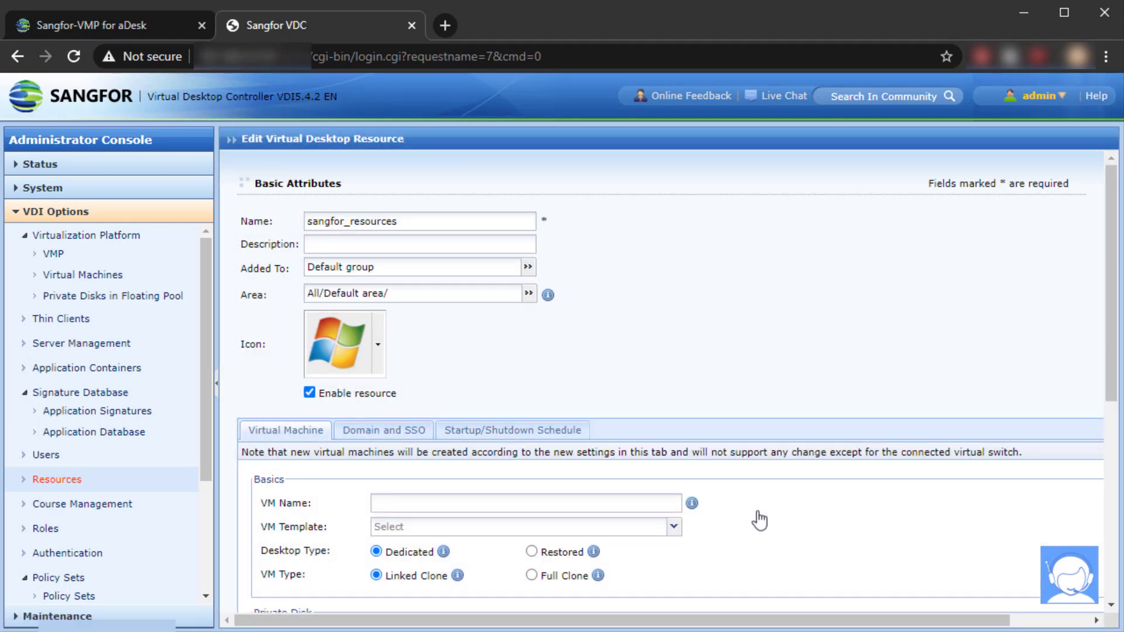
# Step: Set the resource's VM name to sangforvm and choose kaizhi_win7-clone from the Normal_VM group as its VM template
pyautogui.moveTo(1106, 364); pyautogui.dragTo(1107, 454)
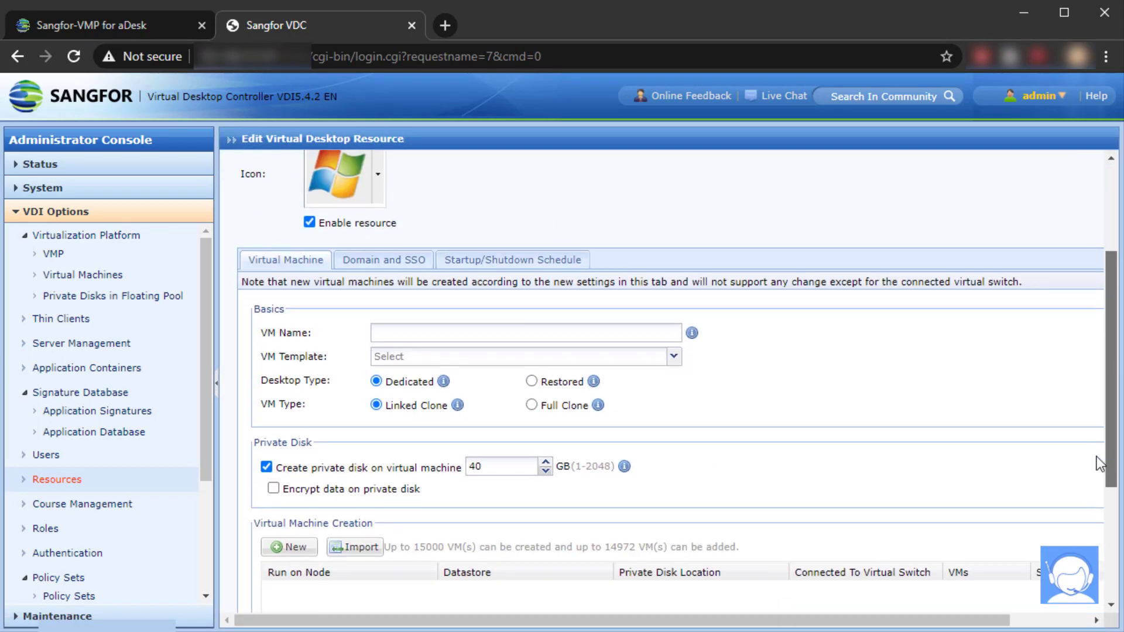
pyautogui.click(591, 298)
pyautogui.write('sangfor')
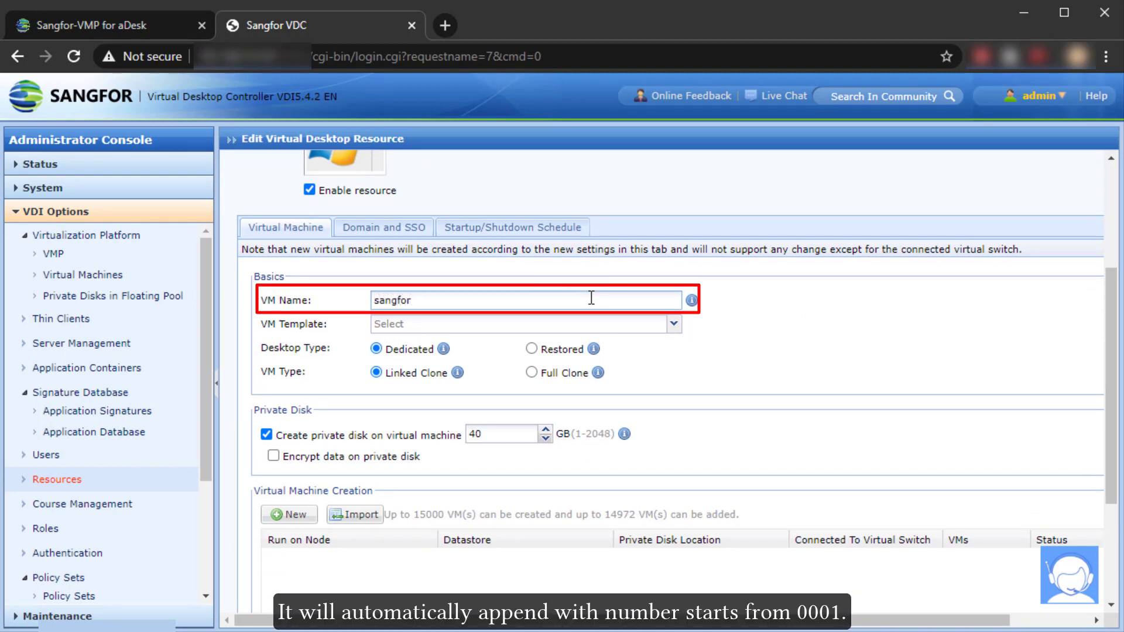
pyautogui.write('vm')
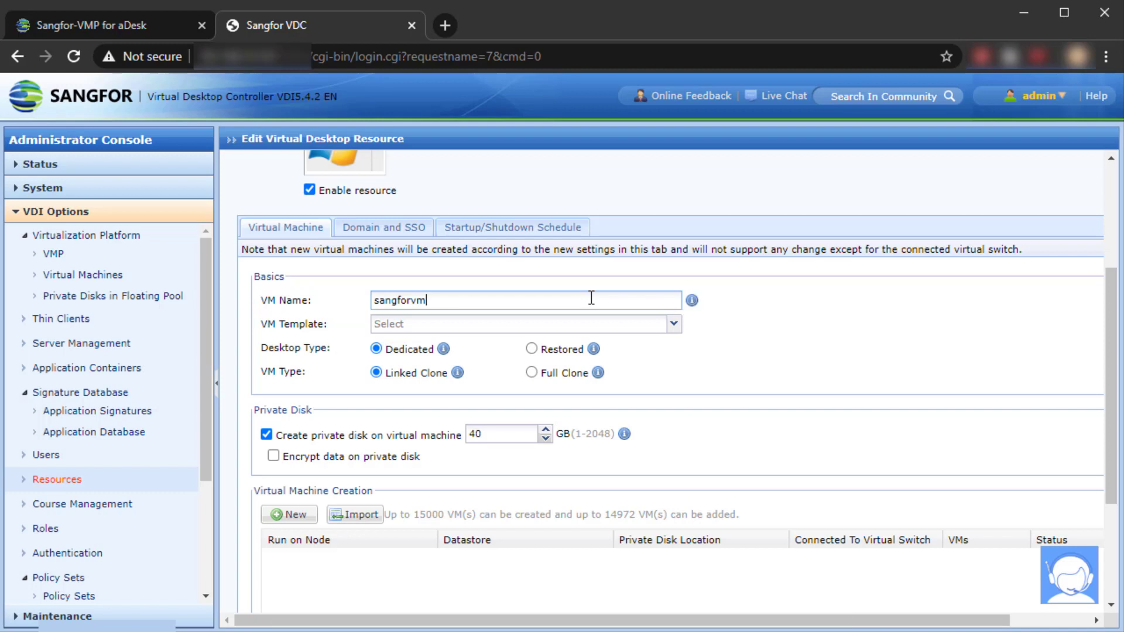
pyautogui.click(593, 325)
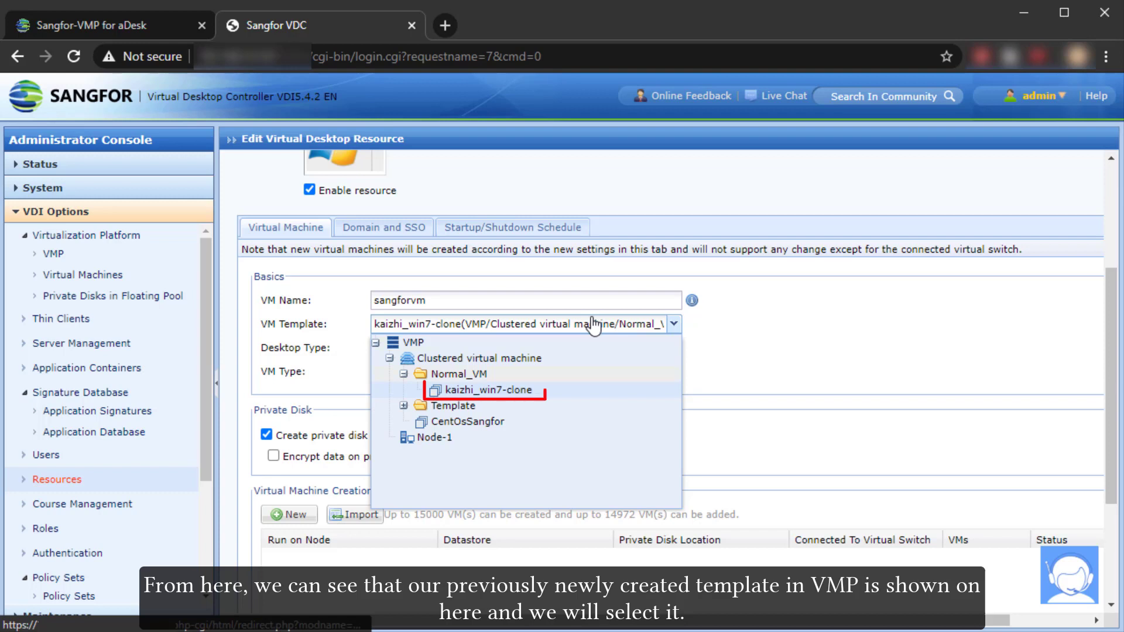
pyautogui.click(587, 393)
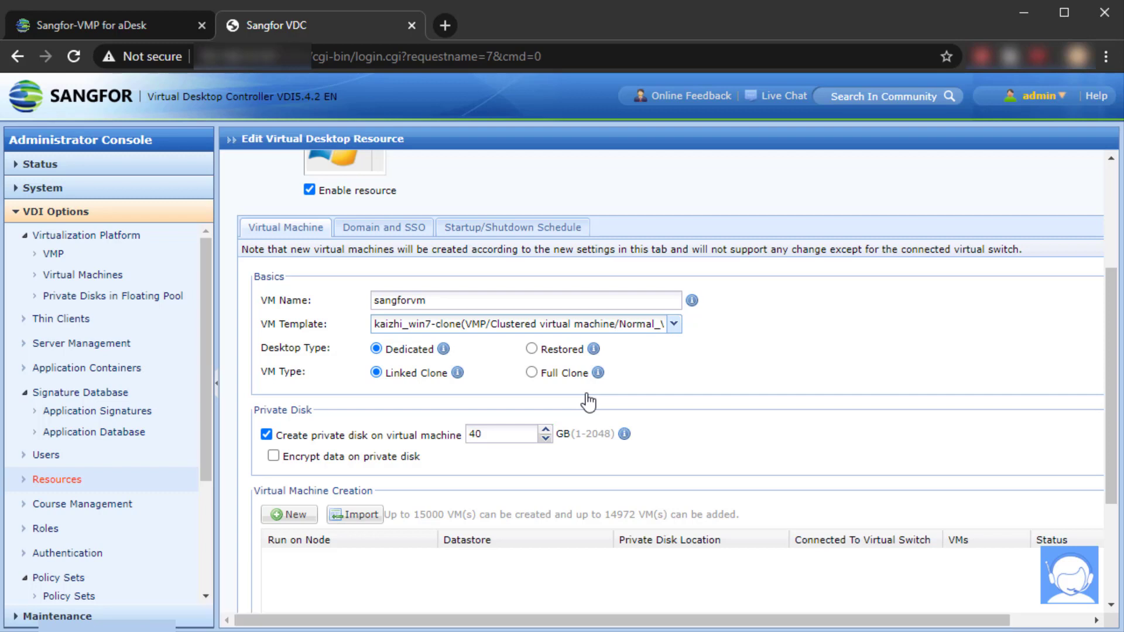
# Step: Add a creation entry for 2 virtual machines with the default node and storage, and save the virtual desktop resource
pyautogui.click(297, 514)
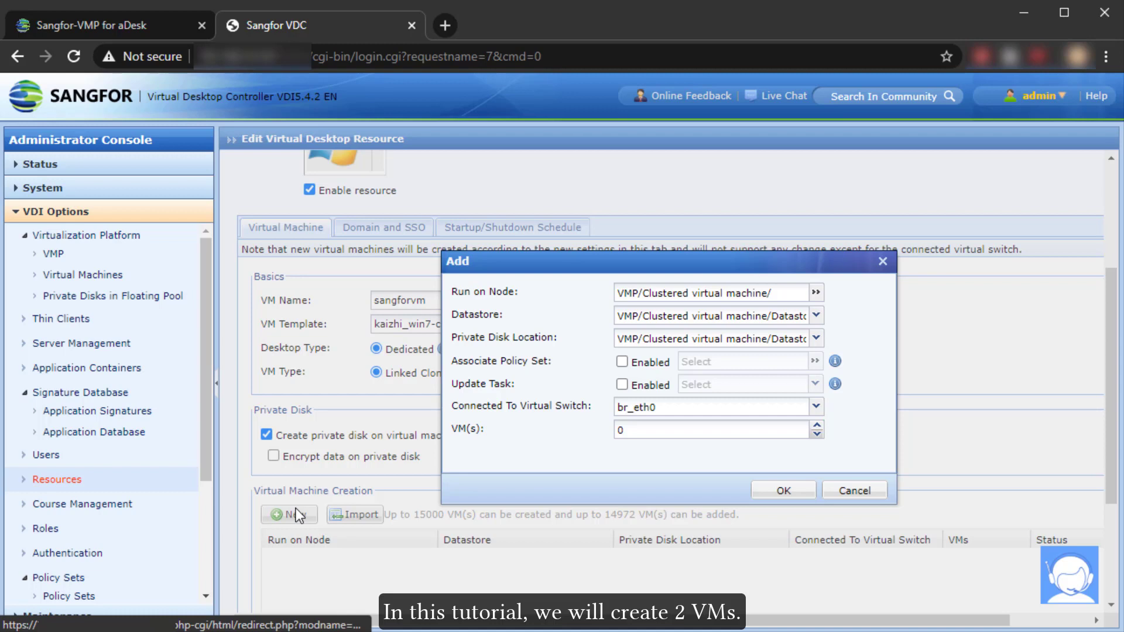
pyautogui.click(816, 426)
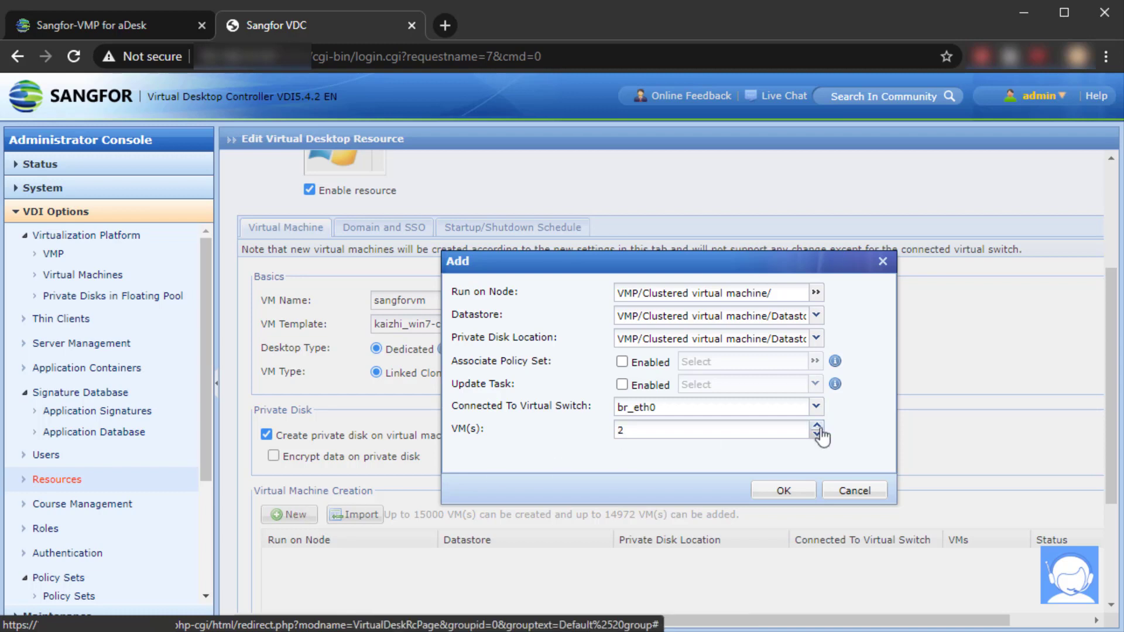
pyautogui.click(801, 492)
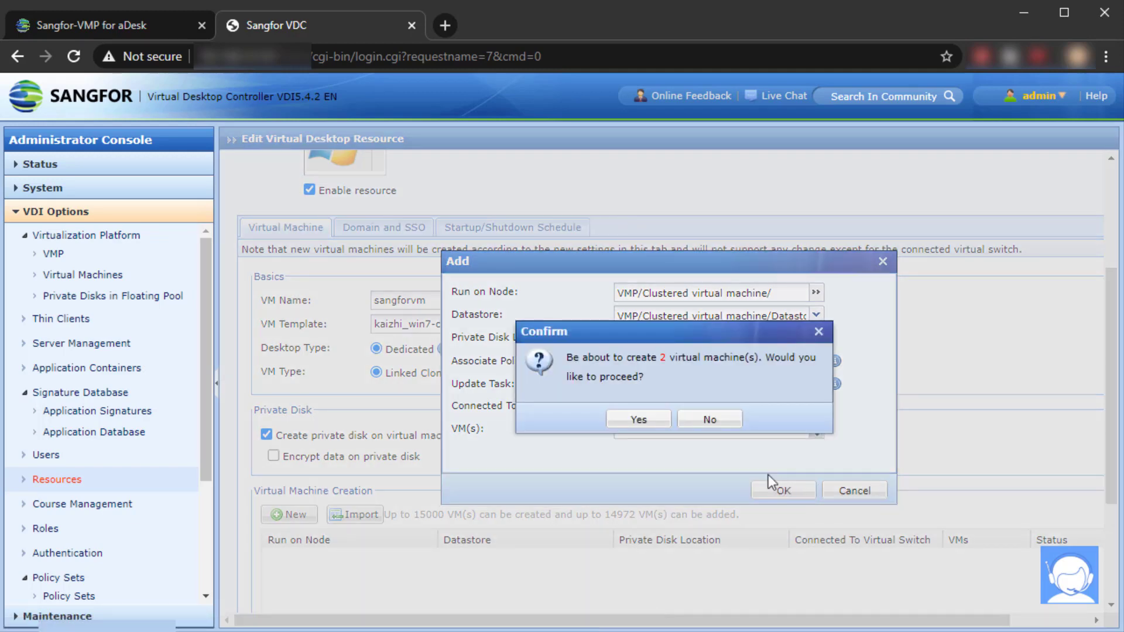
pyautogui.click(656, 423)
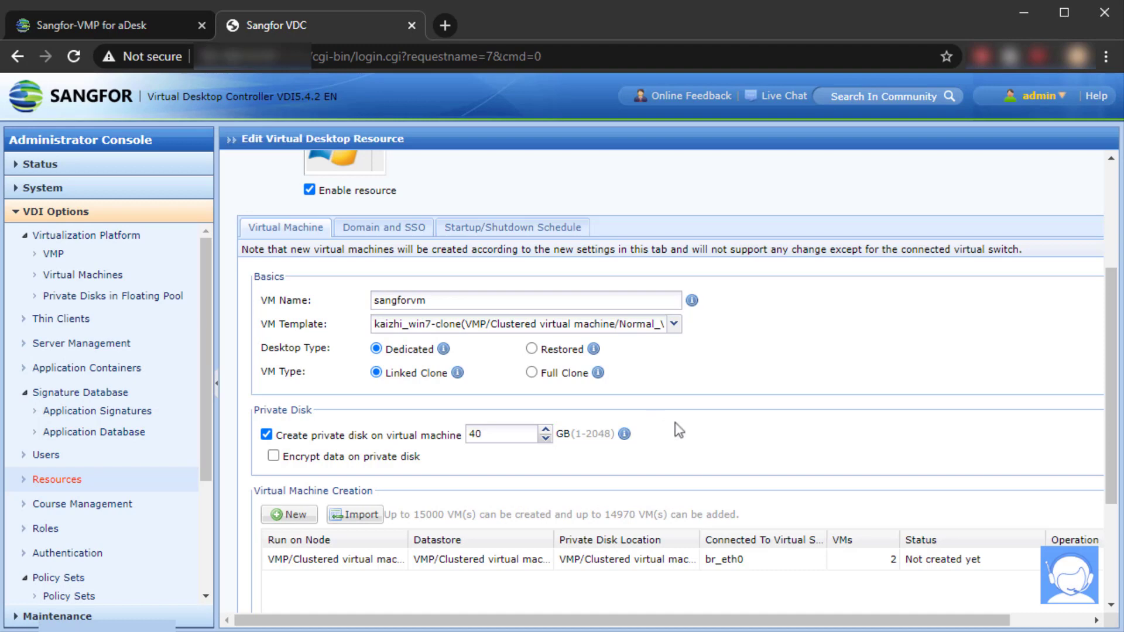
pyautogui.moveTo(1112, 463); pyautogui.dragTo(1113, 556)
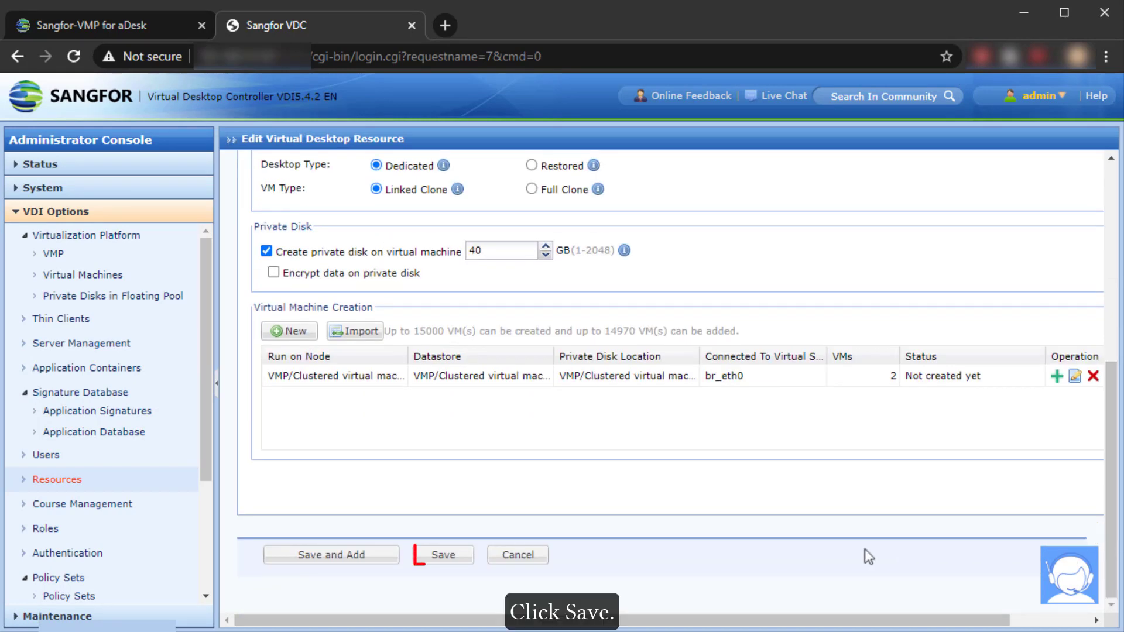
pyautogui.click(443, 555)
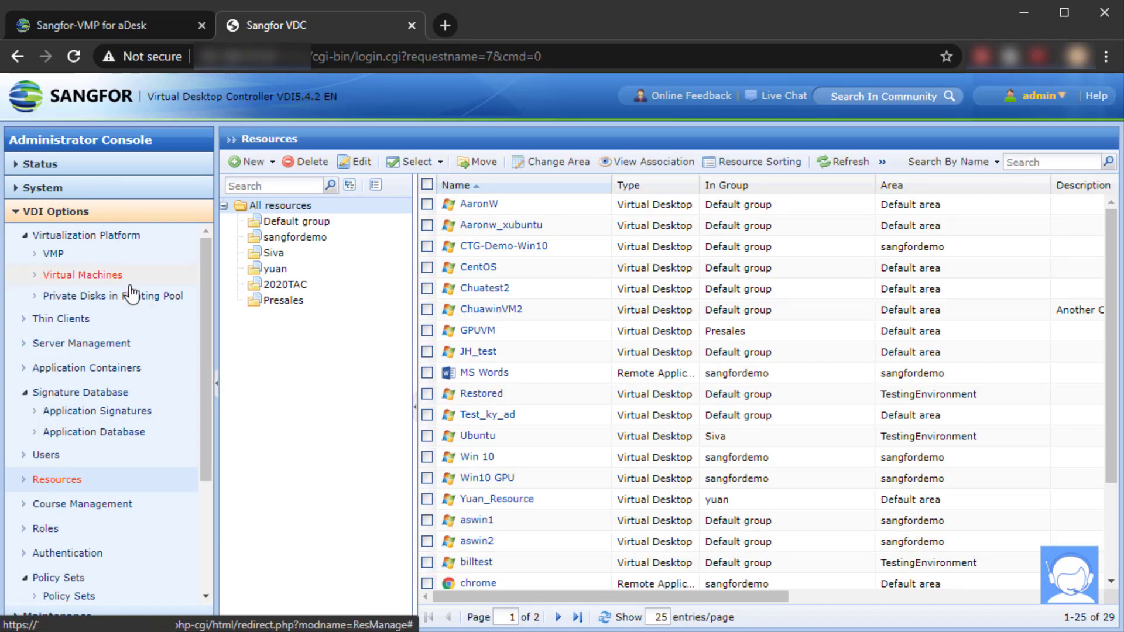
# Step: Search the resources by name for sangfor and open the virtual machines list to check the derived VMs
pyautogui.scroll(-3, 1102, 445)
pyautogui.click(1047, 168)
pyautogui.write('sangf')
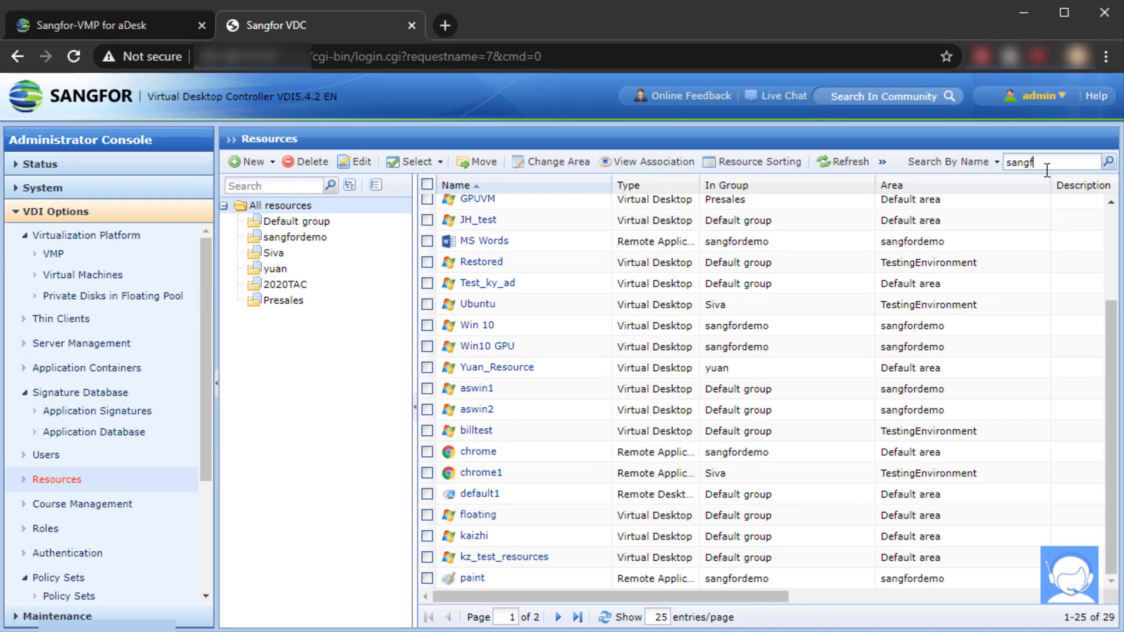
pyautogui.write('or')
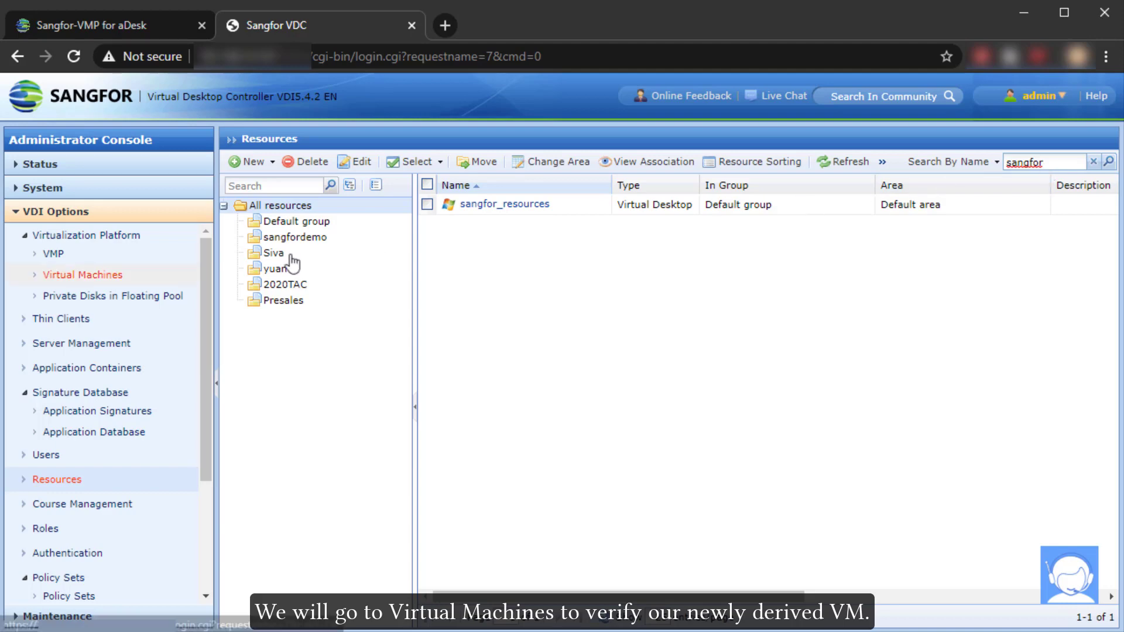
pyautogui.click(125, 278)
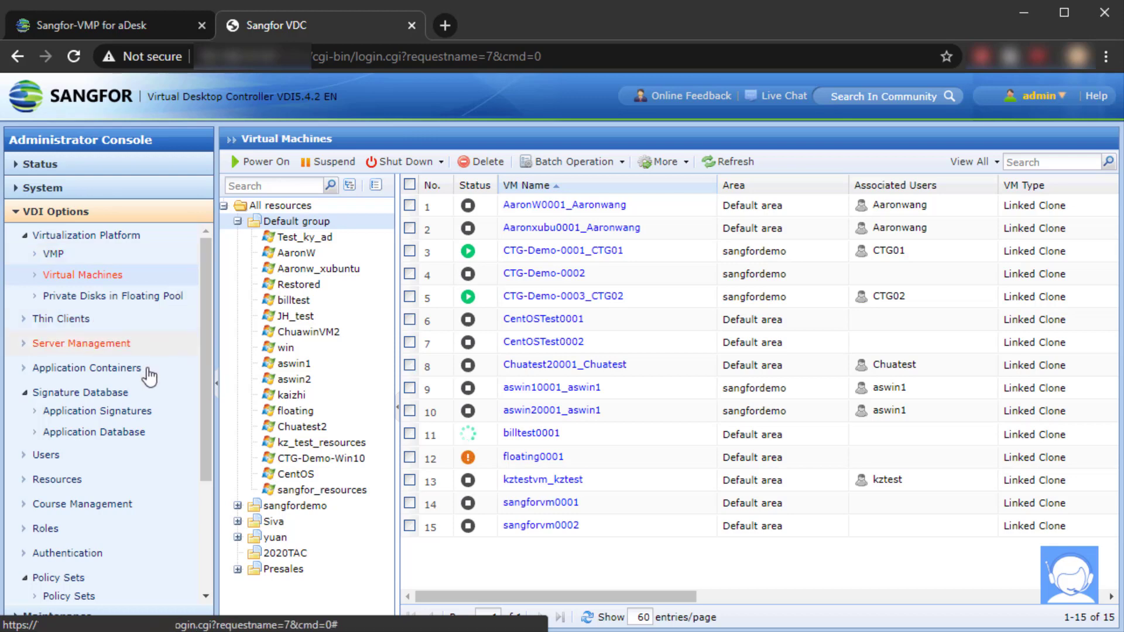
# Step: Start a new role named sangfor_roles and assign it to the Default area
pyautogui.click(93, 529)
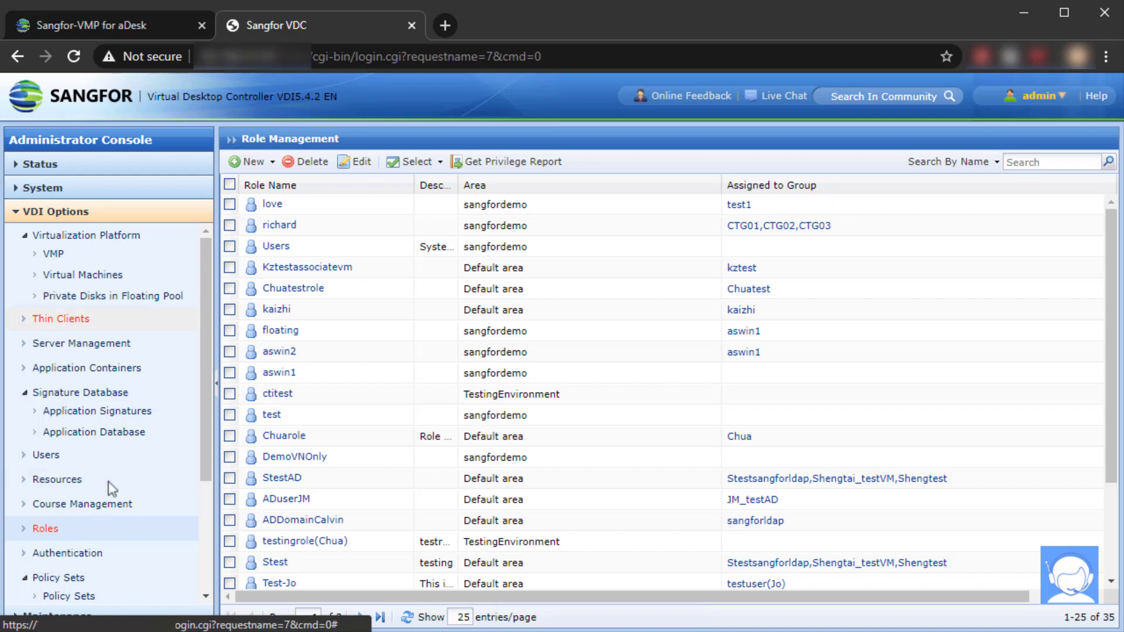
pyautogui.click(251, 162)
pyautogui.click(251, 185)
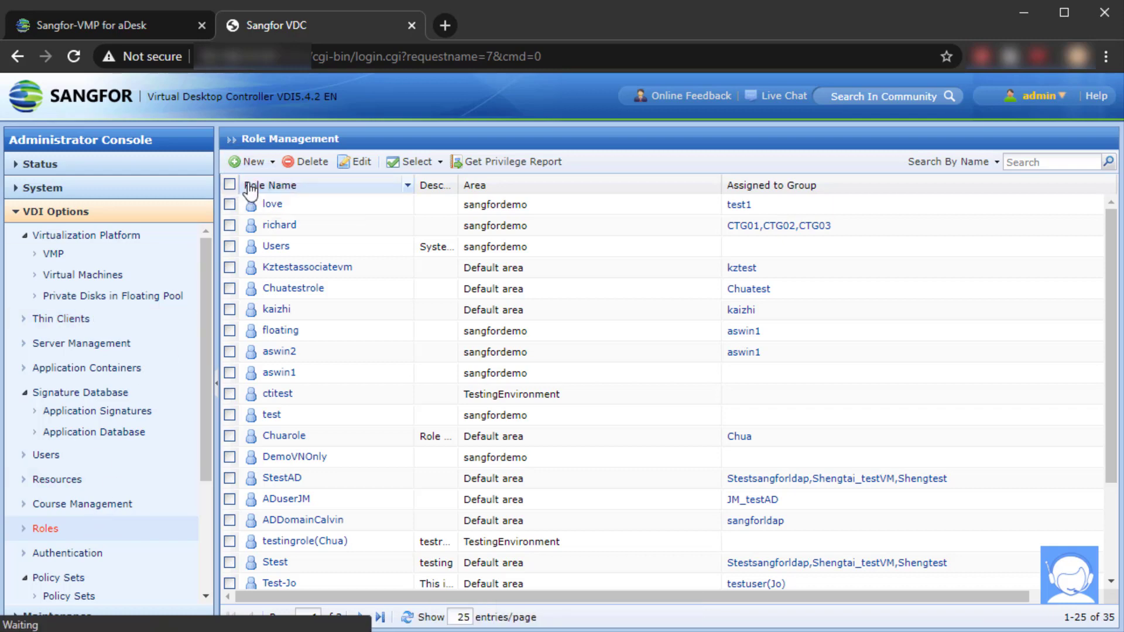
pyautogui.write('sangfor_roles')
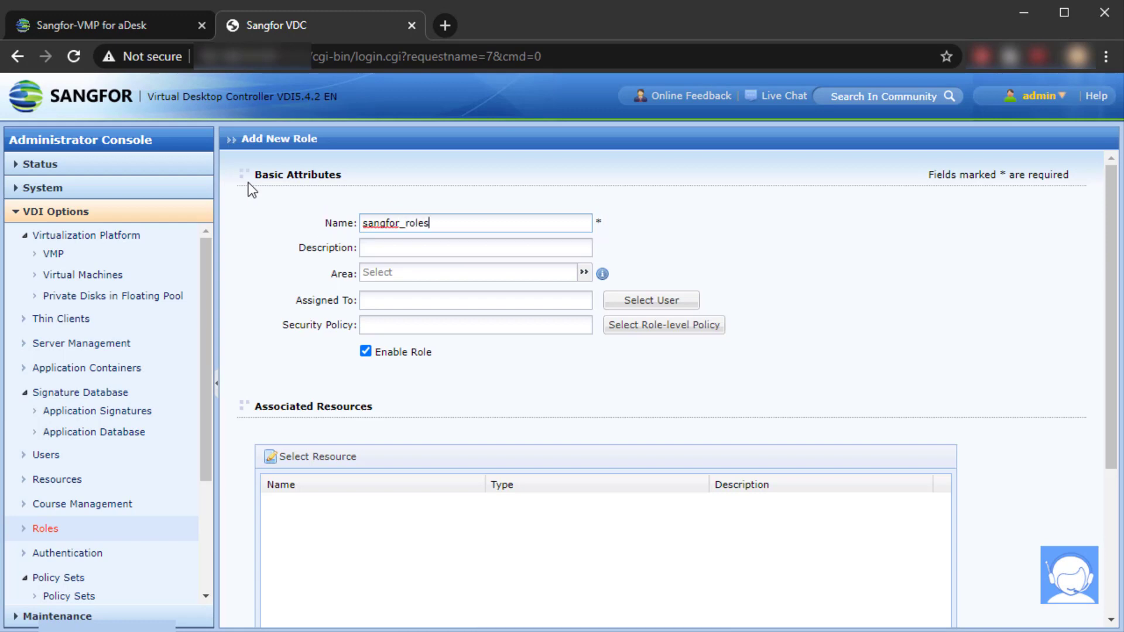
pyautogui.click(449, 272)
pyautogui.click(683, 539)
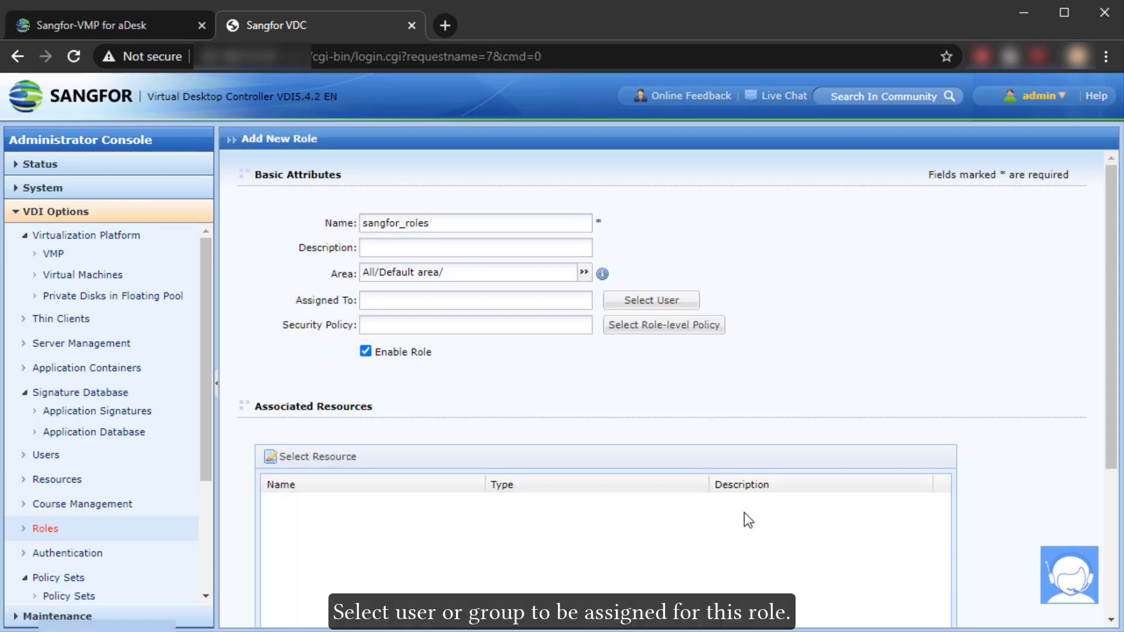
# Step: Search the users and groups for sangfor and assign the role to sangfor_user
pyautogui.click(682, 302)
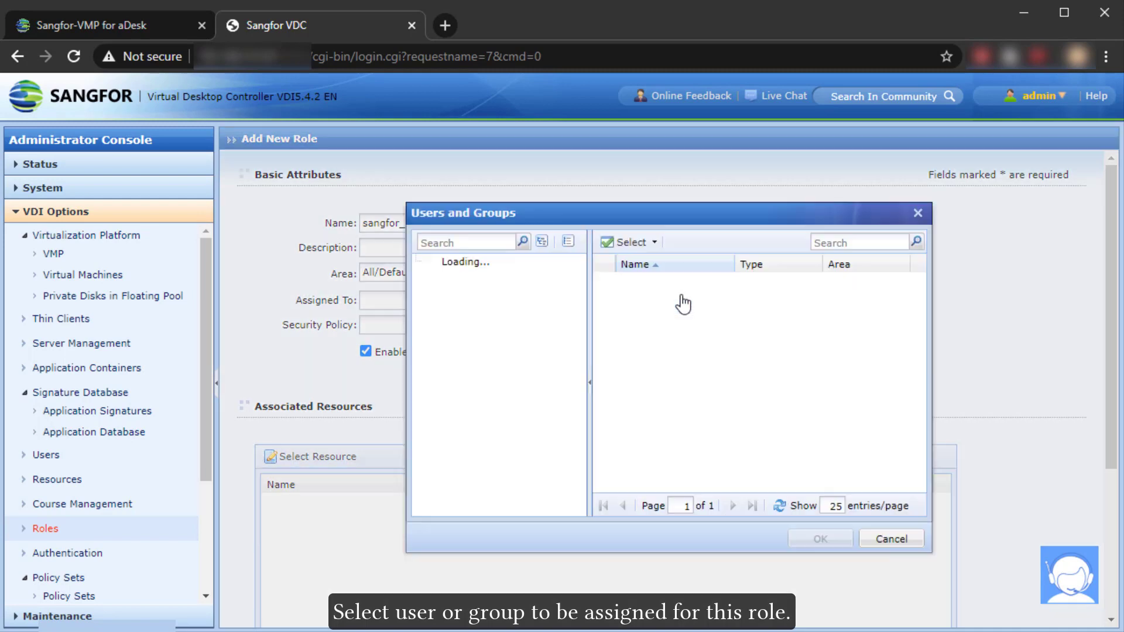
pyautogui.click(866, 246)
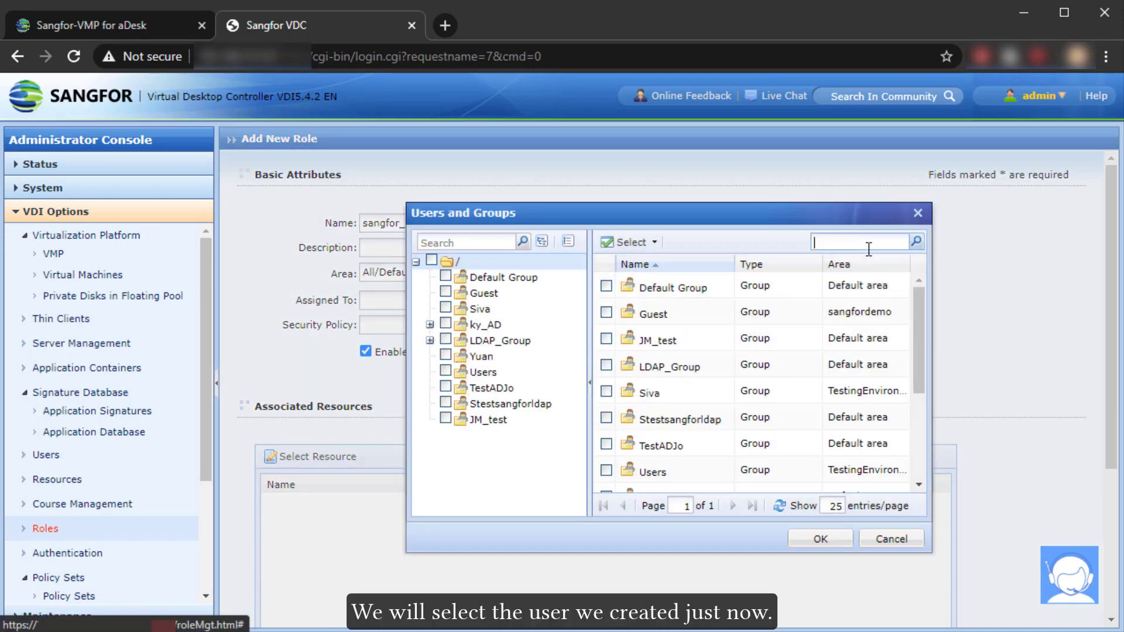
pyautogui.write('sangfor')
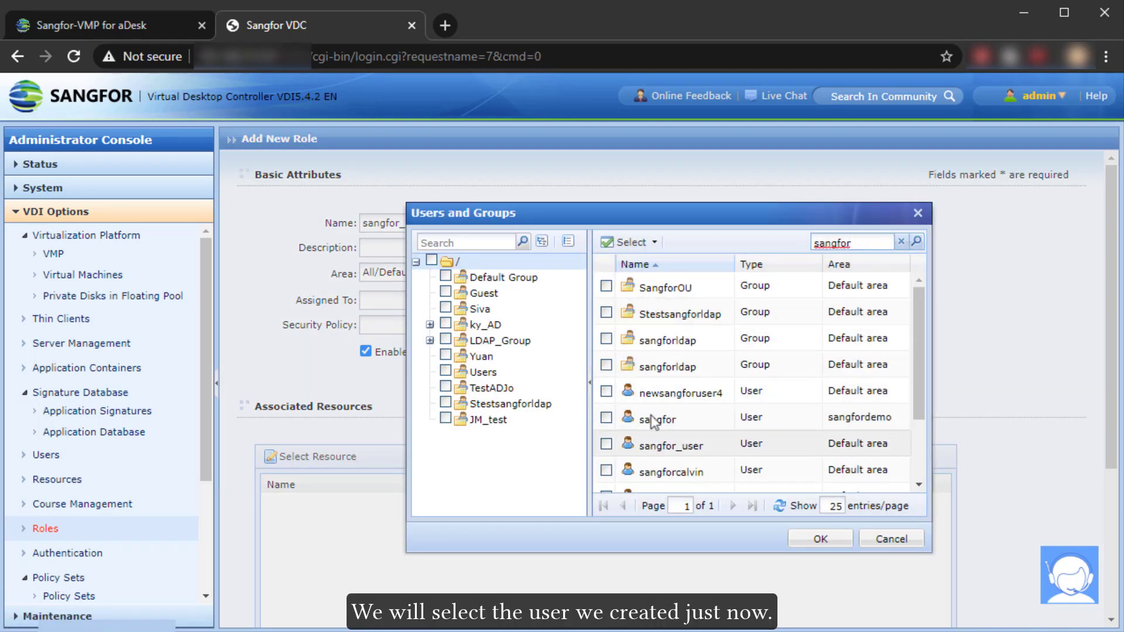
pyautogui.click(606, 444)
pyautogui.click(821, 539)
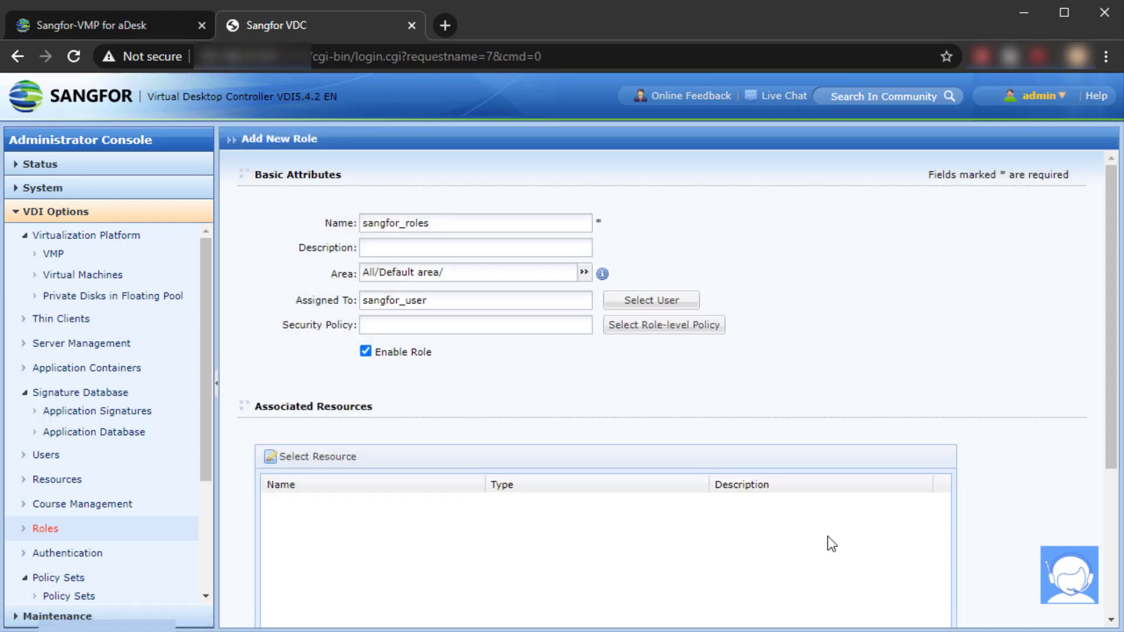
# Step: Associate the sangfor_resources virtual desktop resource with the role, then save the role and apply the configuration changes
pyautogui.moveTo(1104, 436); pyautogui.dragTo(1091, 527)
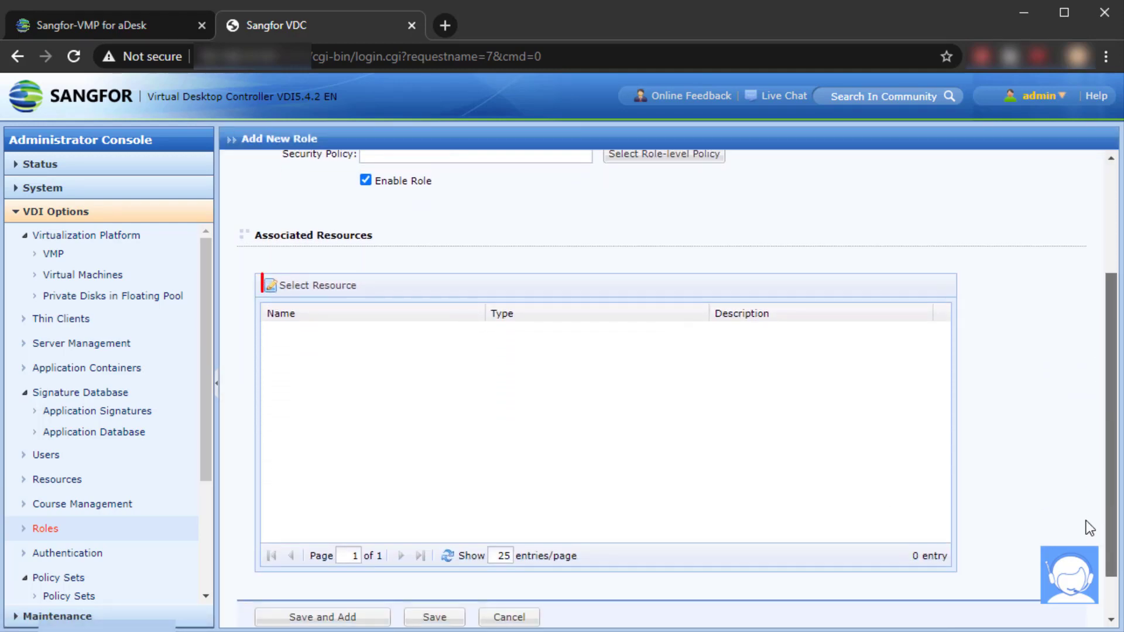
pyautogui.click(343, 289)
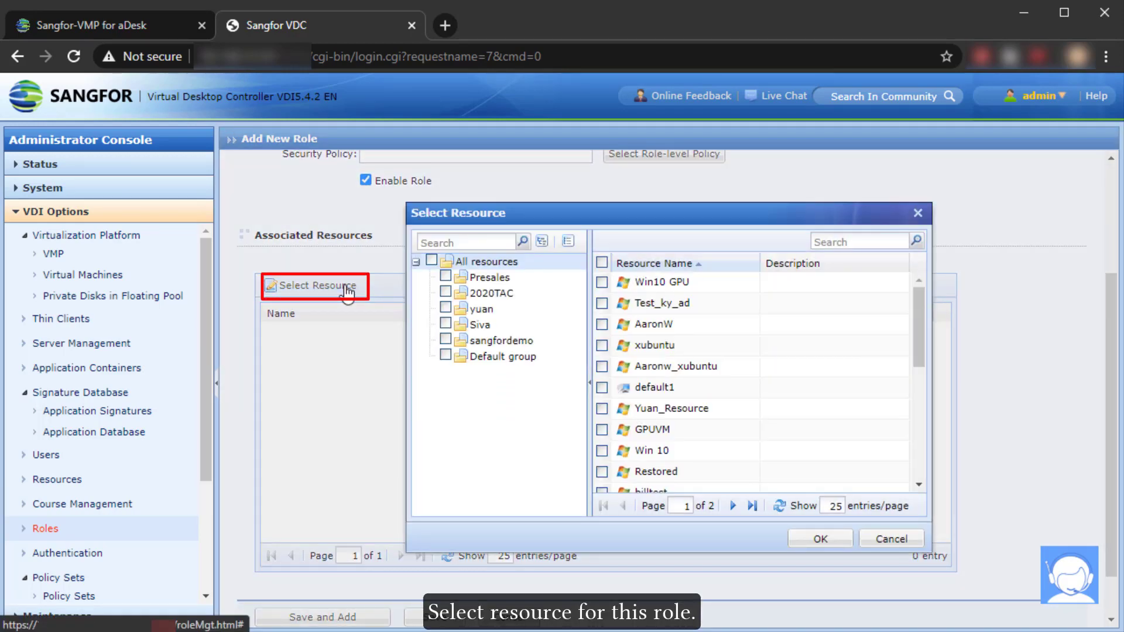
pyautogui.click(856, 242)
pyautogui.write('sangfor')
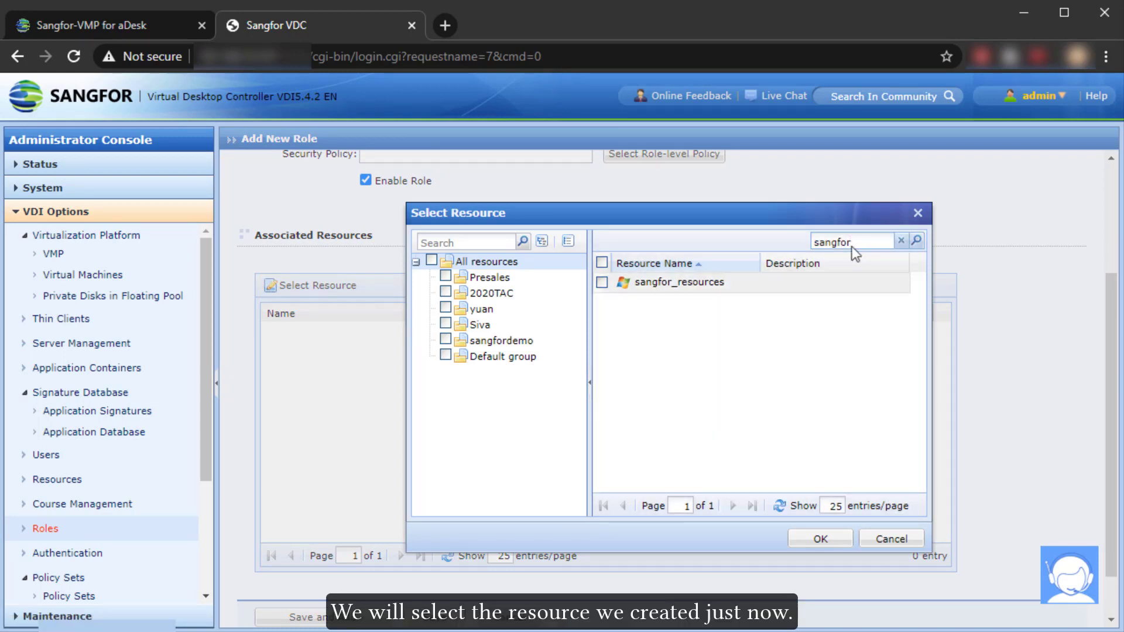
pyautogui.click(602, 283)
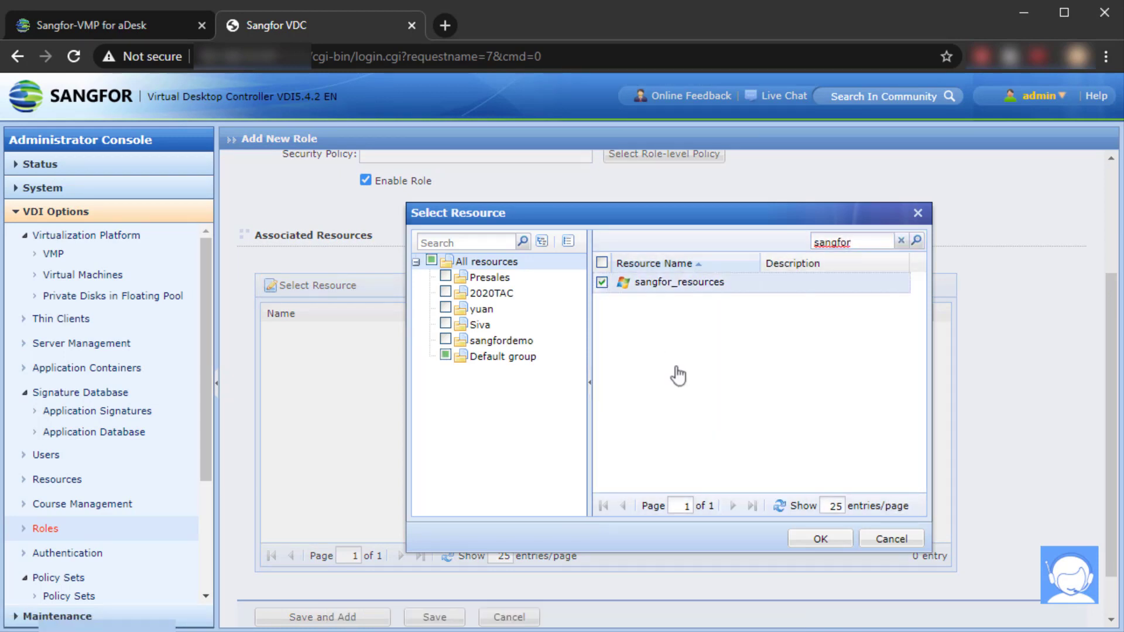
pyautogui.click(827, 546)
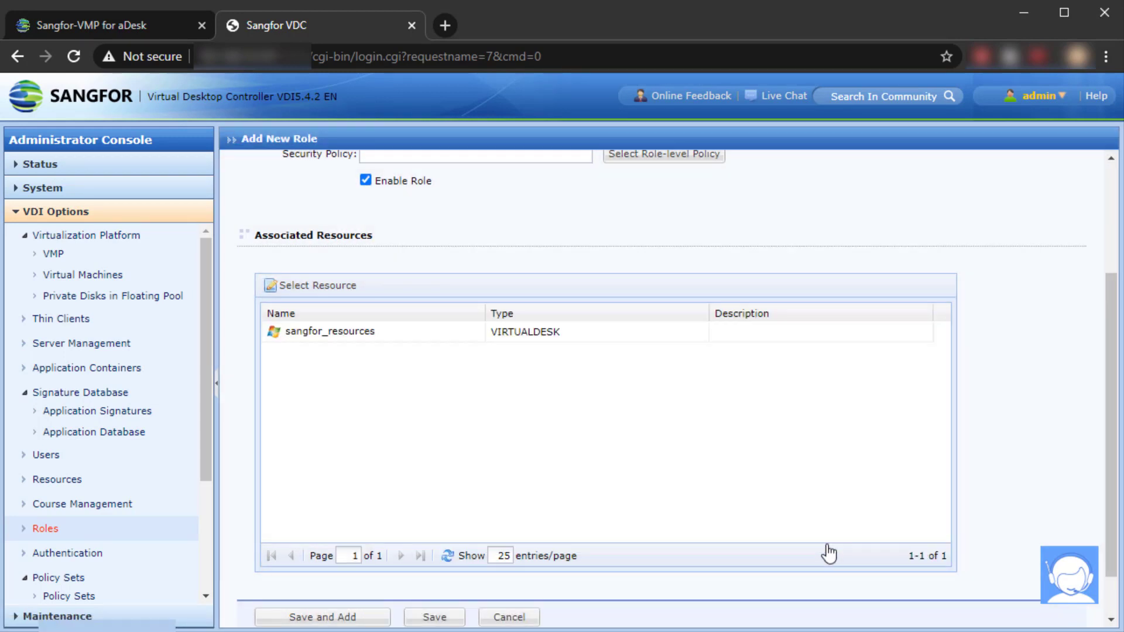
pyautogui.click(424, 620)
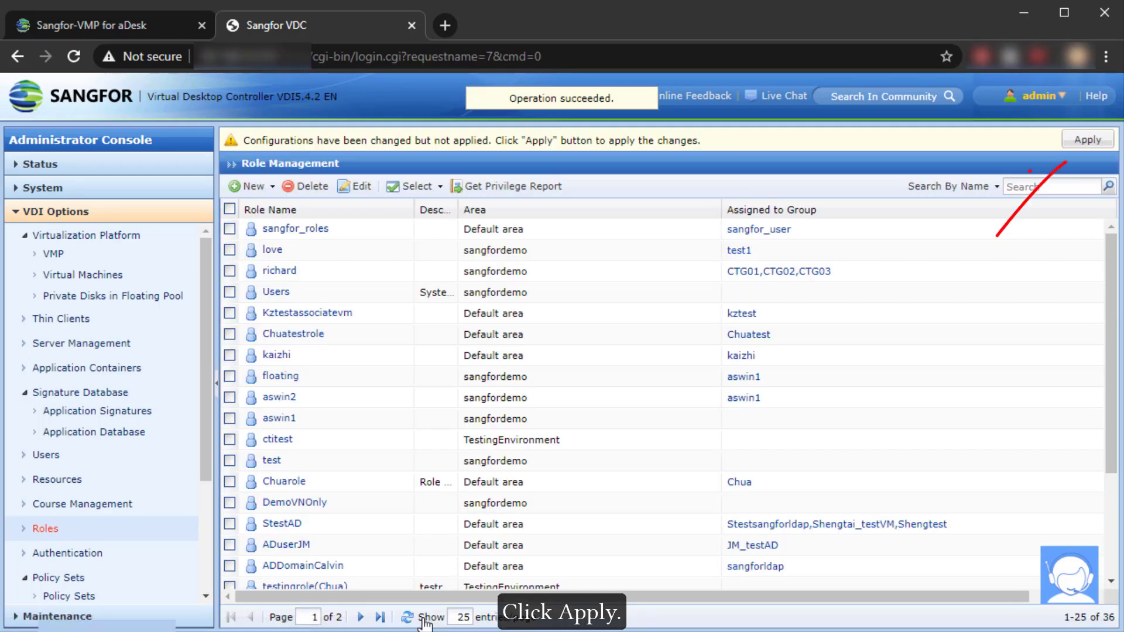
pyautogui.click(1090, 140)
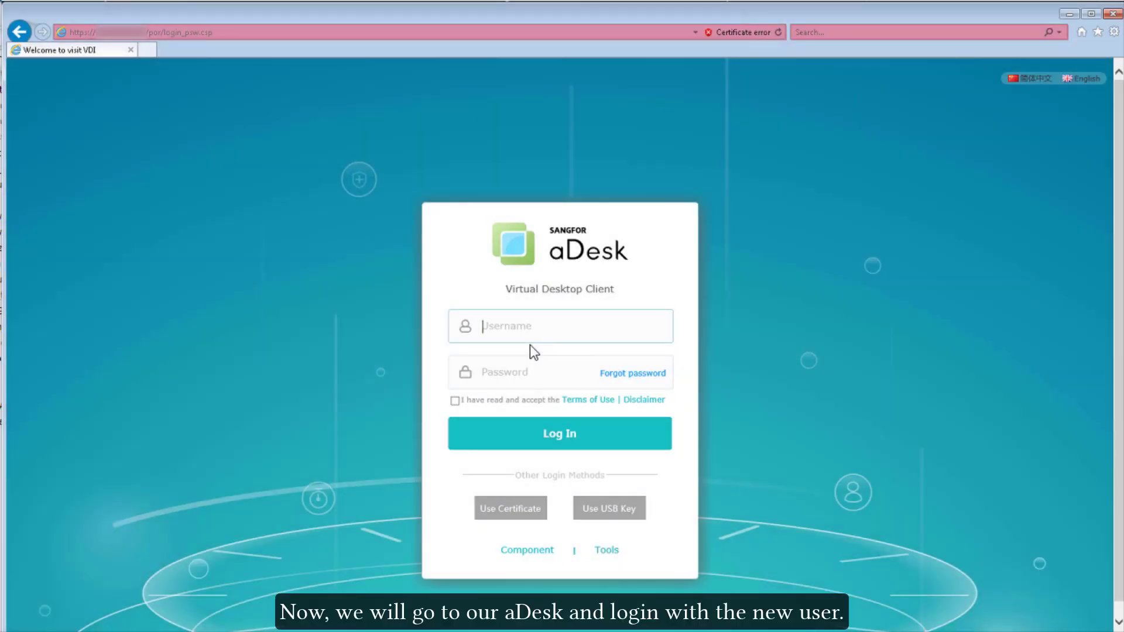
# Step: Log in to the aDesk Virtual Desktop Client as sangfor_user with the account password and launch the sangfor_resources desktop
pyautogui.write('sangfor_user')
pyautogui.press('Tab')
pyautogui.write('********')
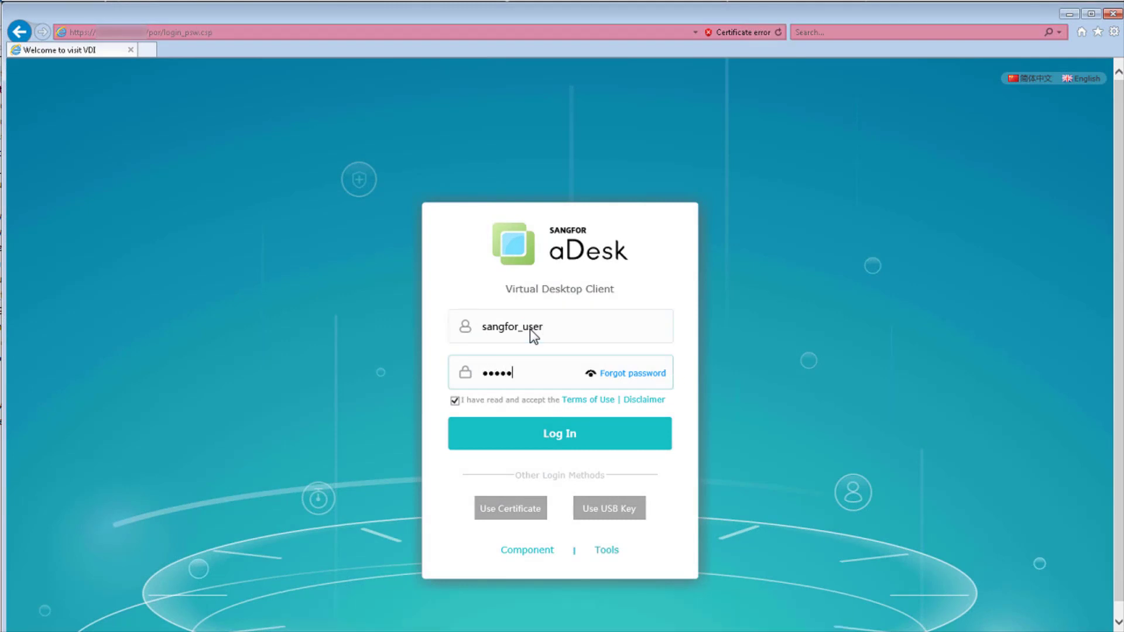
pyautogui.write('***')
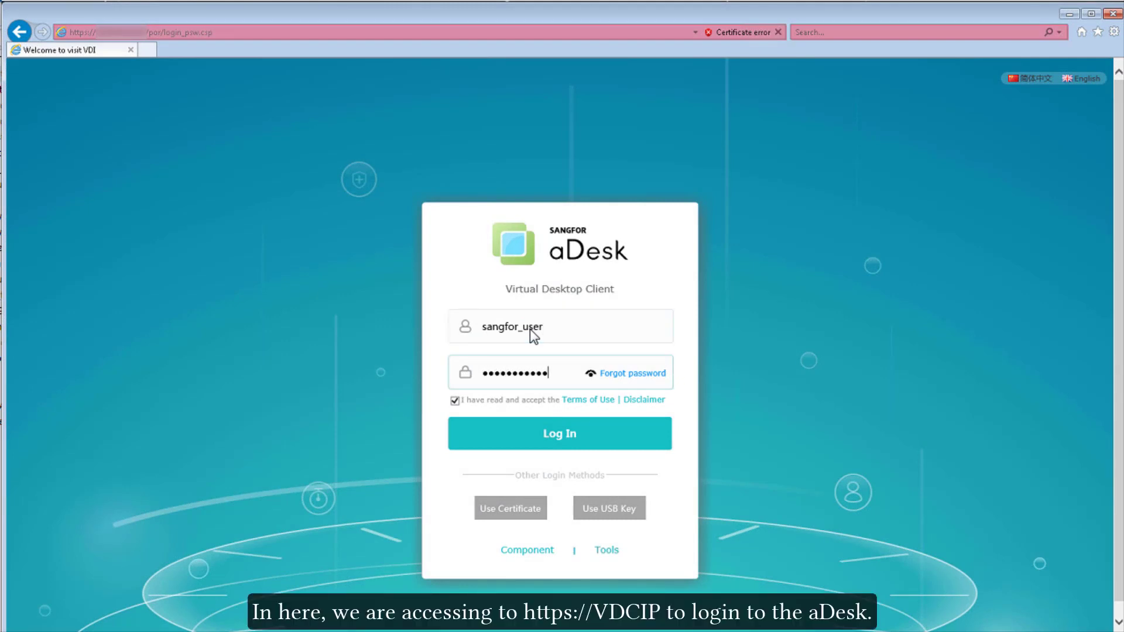
pyautogui.press('Return')
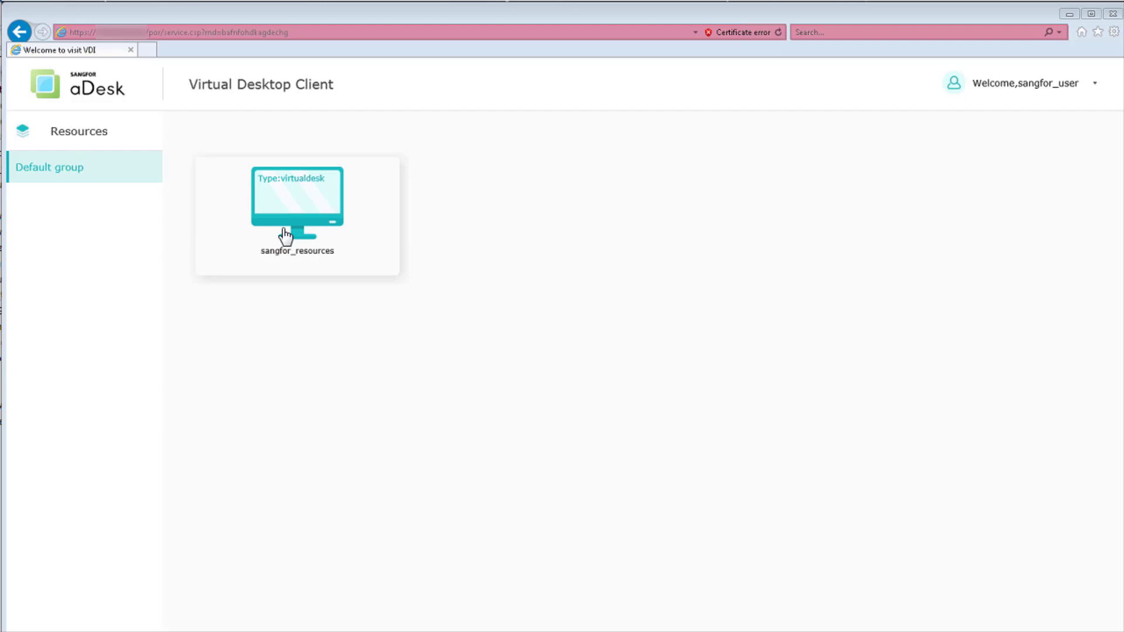
pyautogui.click(285, 236)
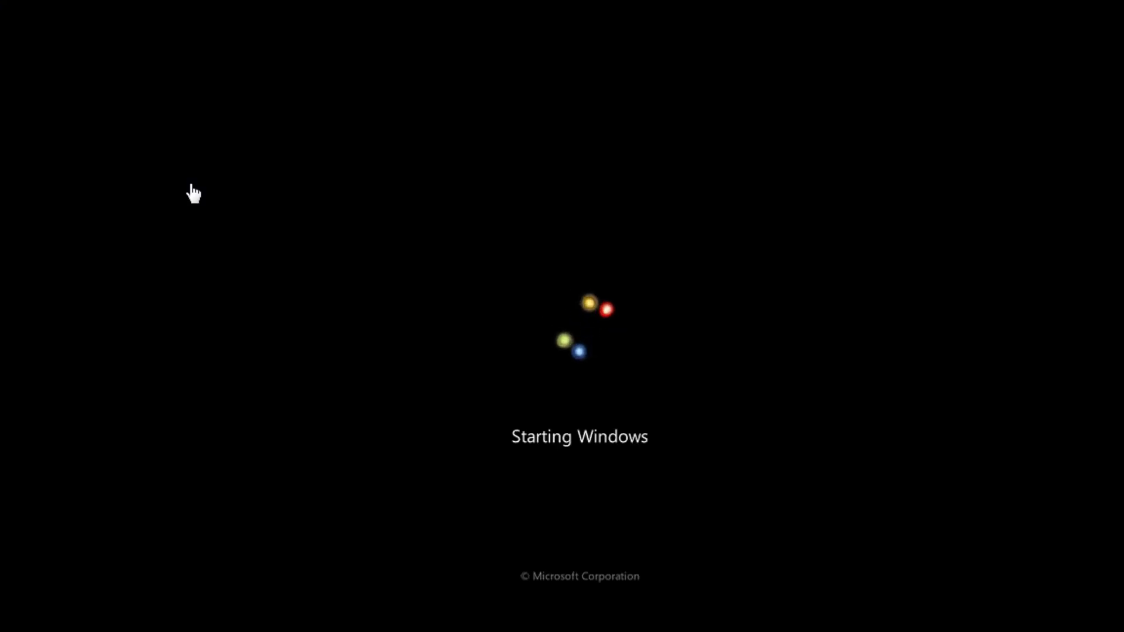